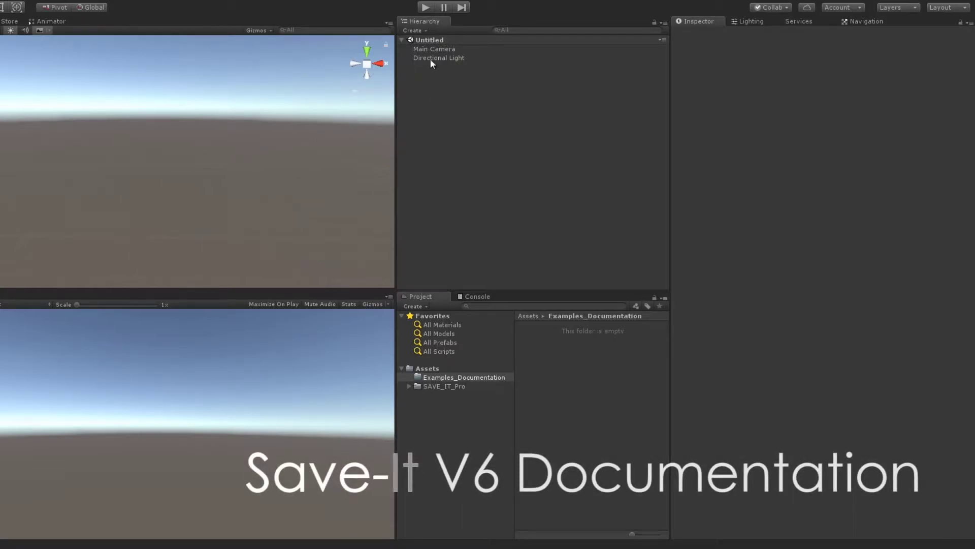
Step: Add the Save-It Main Plugin (SAVE_IT script) component to the Main Camera
{"action": "left_click", "coordinate": [453, 49]}
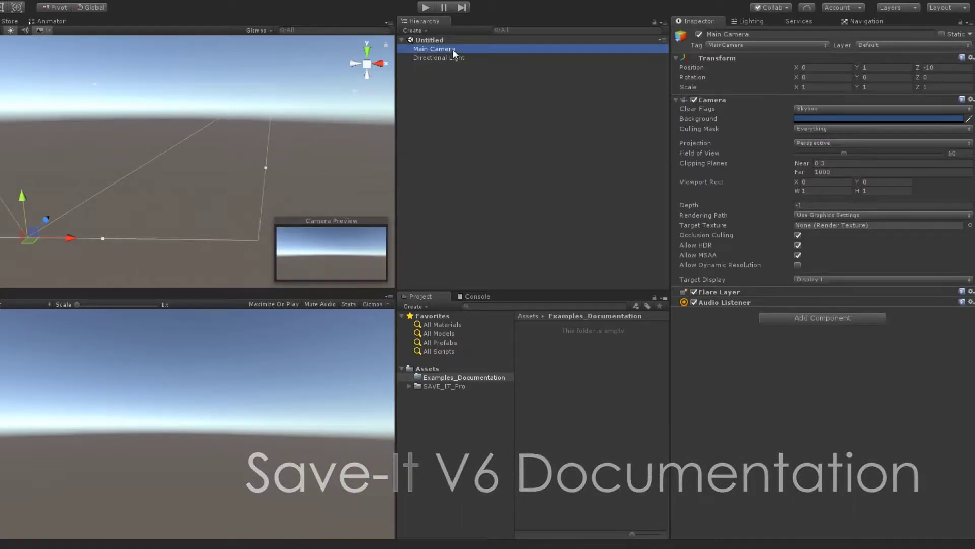
{"action": "left_click", "coordinate": [809, 319]}
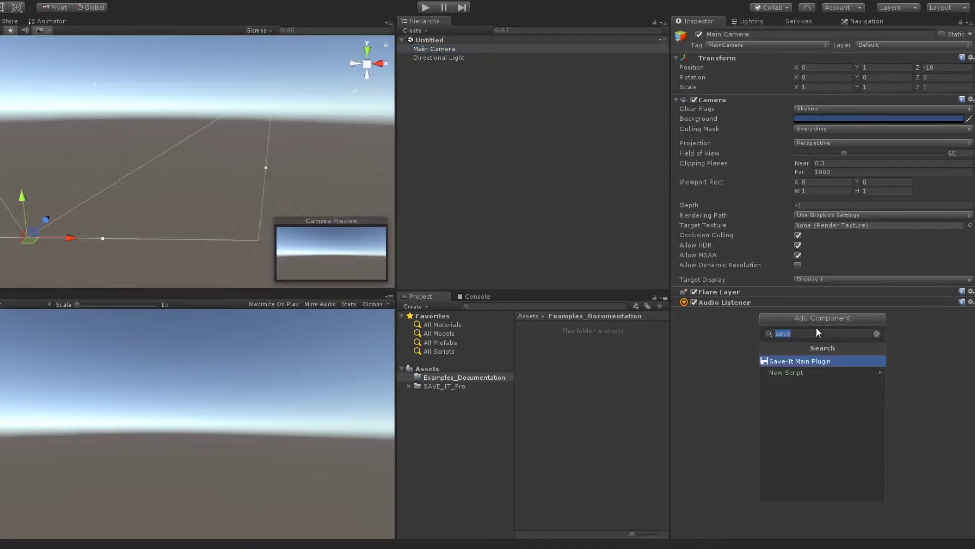
{"action": "left_click", "coordinate": [827, 361]}
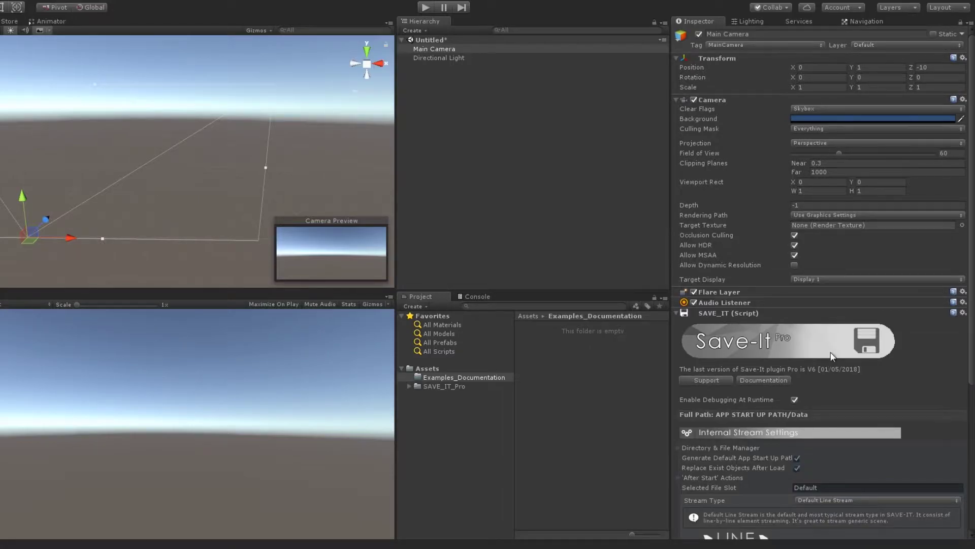
Step: Review the SAVE_IT inspector settings and expand the Directory & File Manager foldout
{"action": "scroll", "coordinate": [831, 354], "scroll_direction": "down", "scroll_amount": 8}
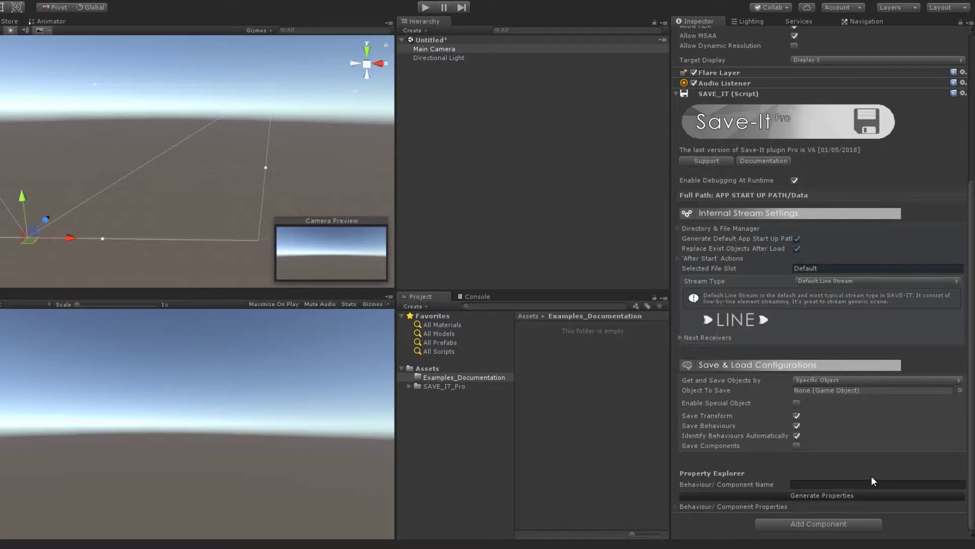
{"action": "scroll", "coordinate": [872, 481], "scroll_direction": "up", "scroll_amount": 3}
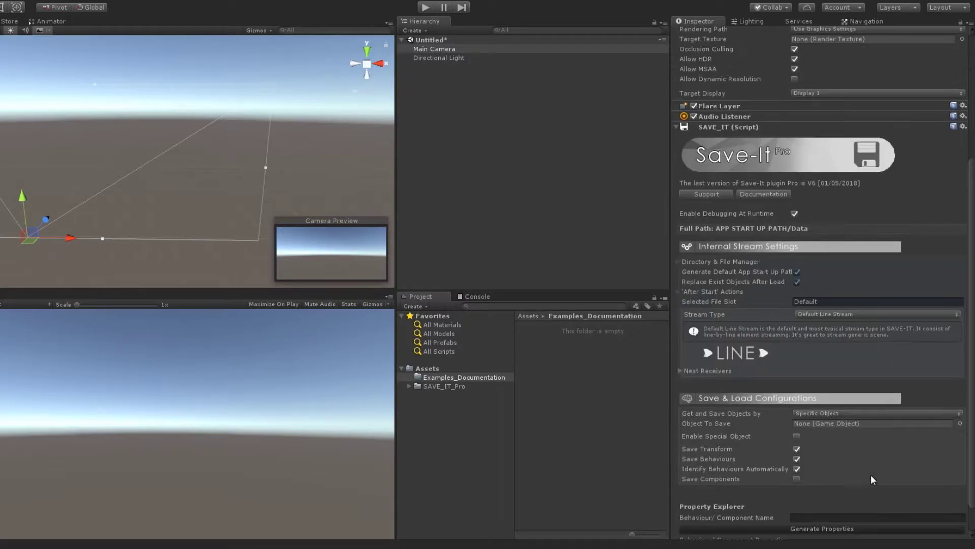
{"action": "left_click", "coordinate": [700, 261]}
{"action": "left_click", "coordinate": [742, 274]}
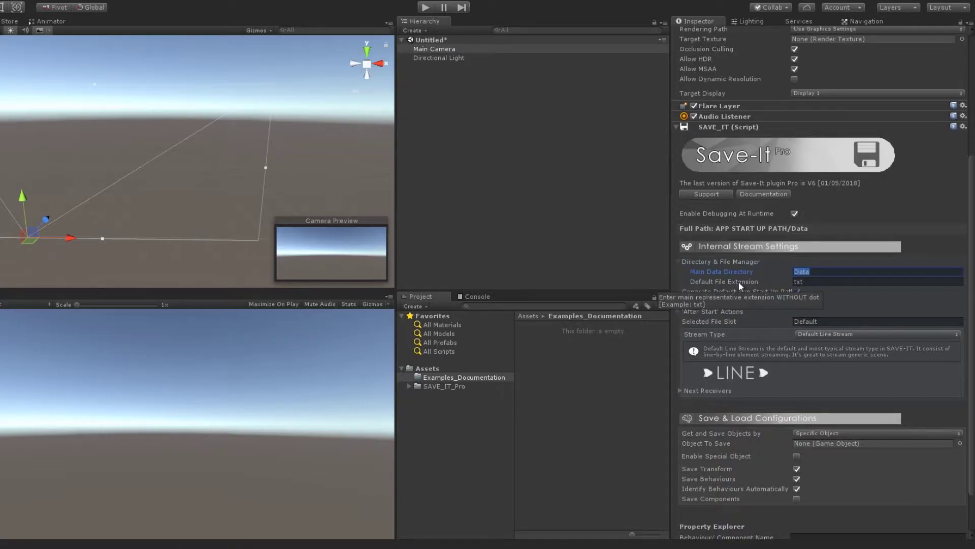
{"action": "left_click", "coordinate": [813, 283]}
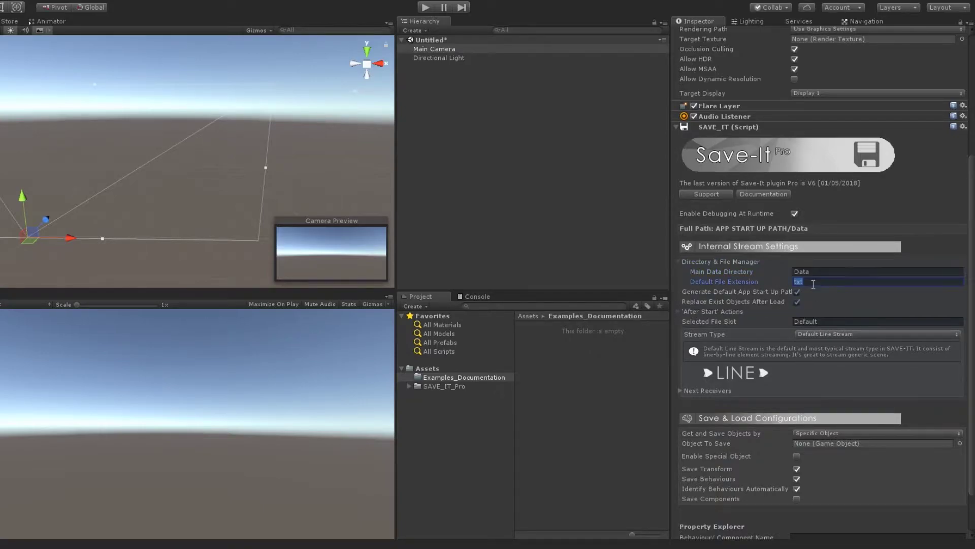
{"action": "left_click", "coordinate": [727, 262]}
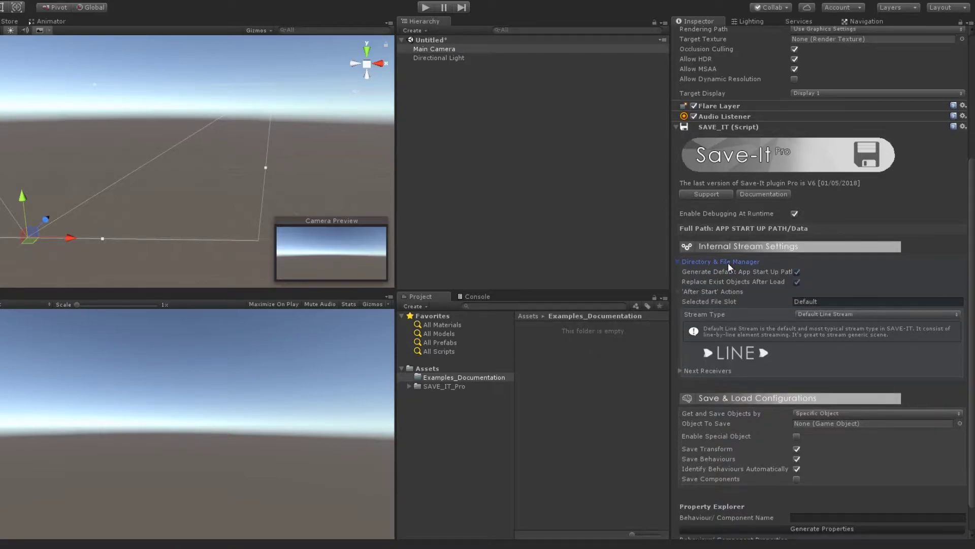
{"action": "left_click", "coordinate": [796, 272]}
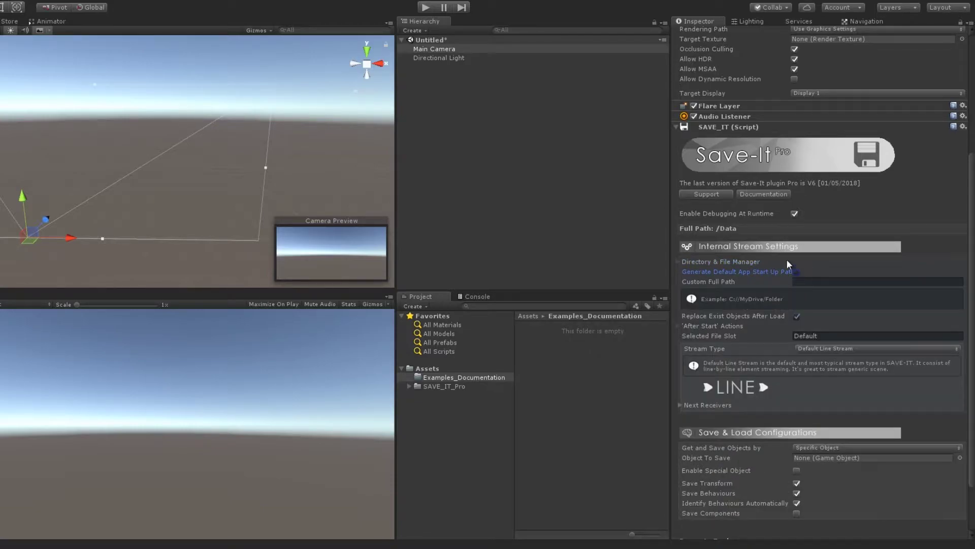
{"action": "left_click", "coordinate": [804, 282]}
{"action": "type", "text": "C://"}
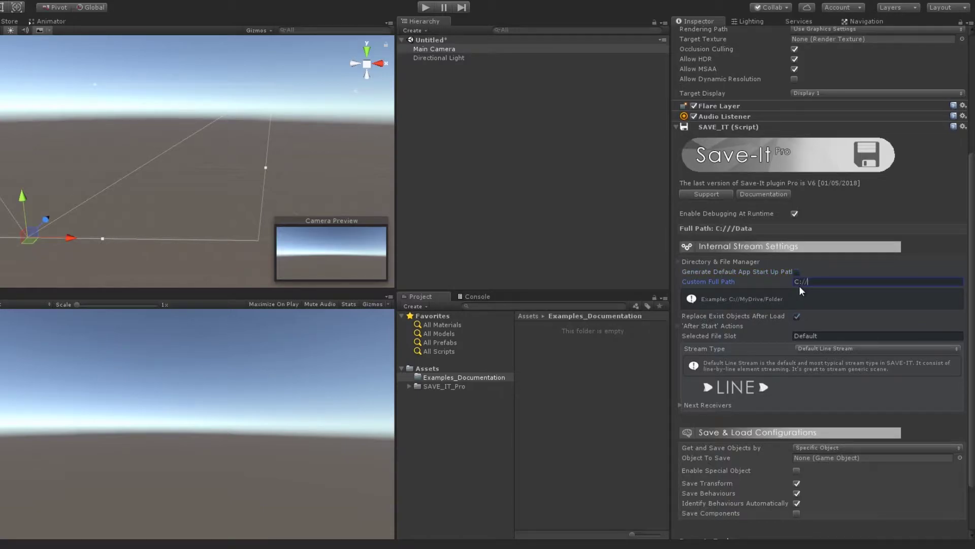
{"action": "type", "text": "MyFolder/"}
{"action": "key", "text": "BackSpace"}
{"action": "left_click", "coordinate": [734, 261]}
{"action": "left_click", "coordinate": [829, 271]}
{"action": "type", "text": "RootFolder"}
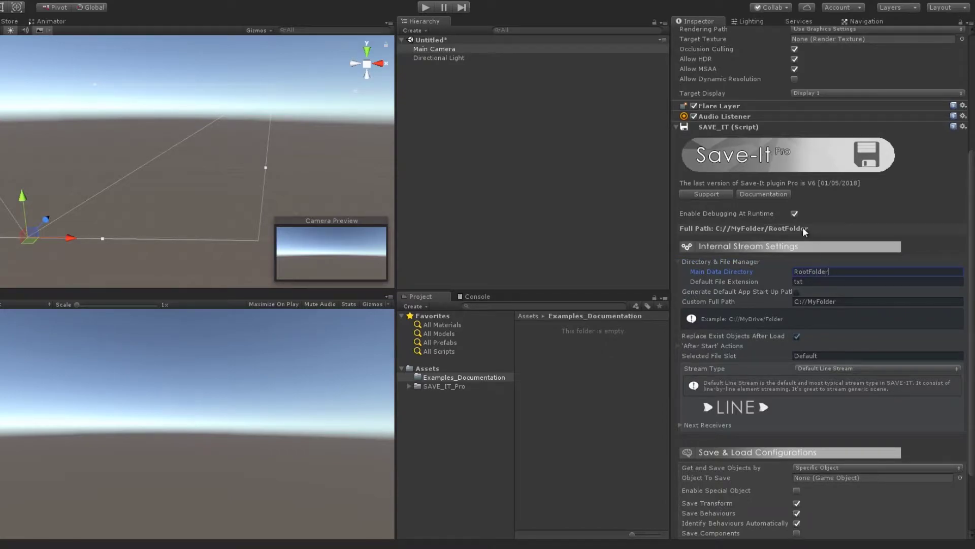
{"action": "key", "text": "Return"}
{"action": "key", "text": "ctrl+z"}
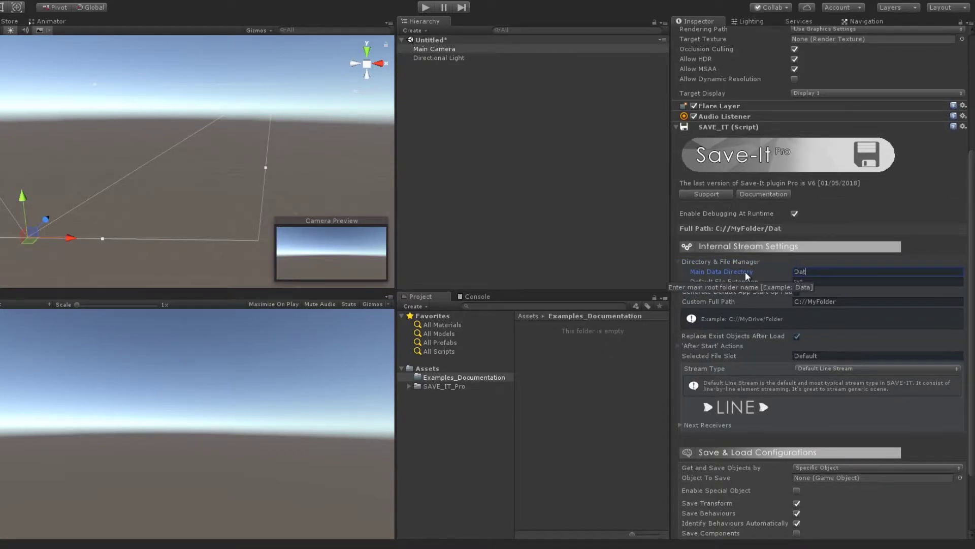
{"action": "left_click", "coordinate": [685, 264]}
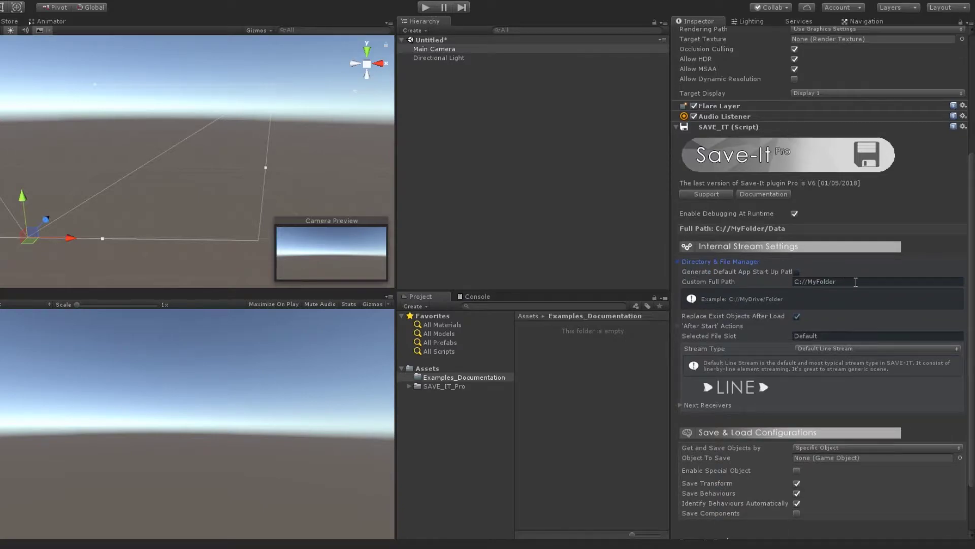
{"action": "left_click", "coordinate": [795, 272]}
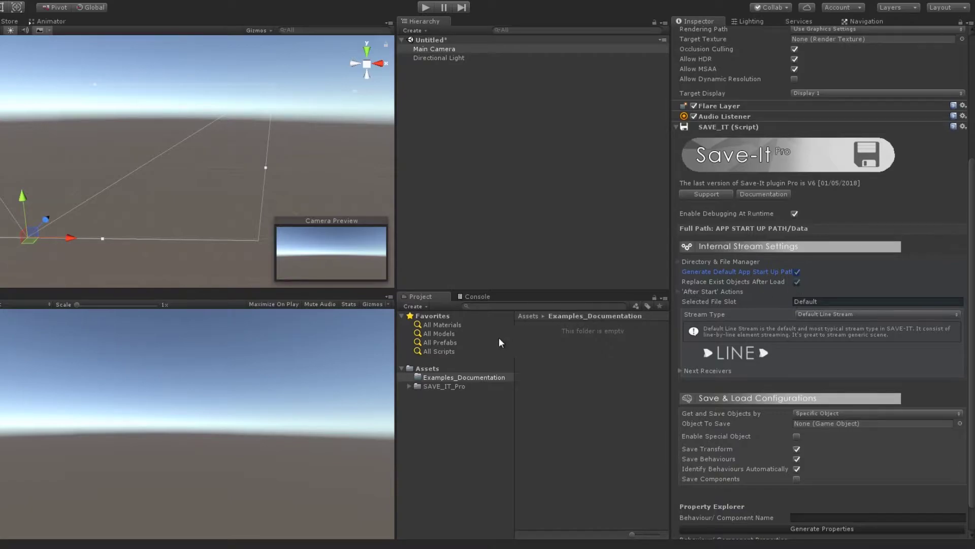
{"action": "left_click", "coordinate": [796, 282]}
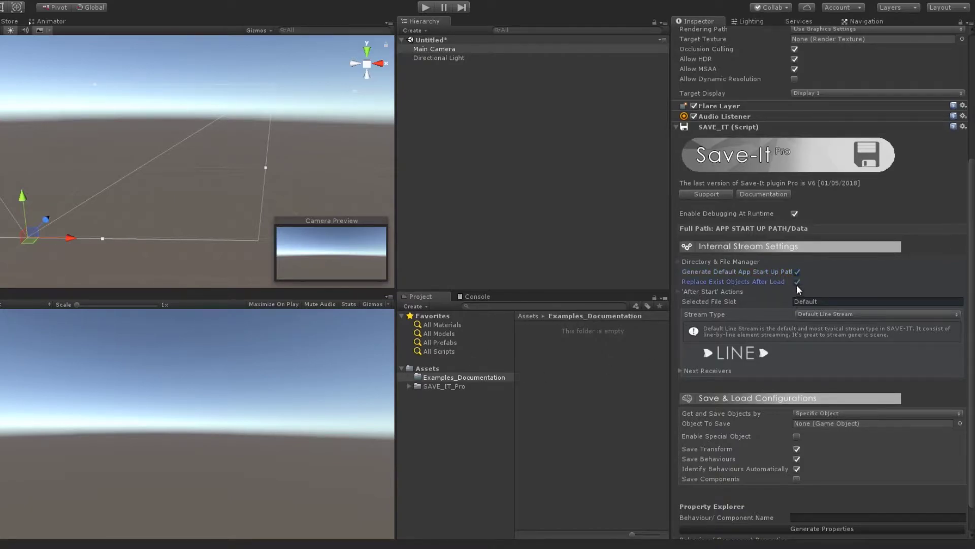
{"action": "left_click", "coordinate": [680, 292]}
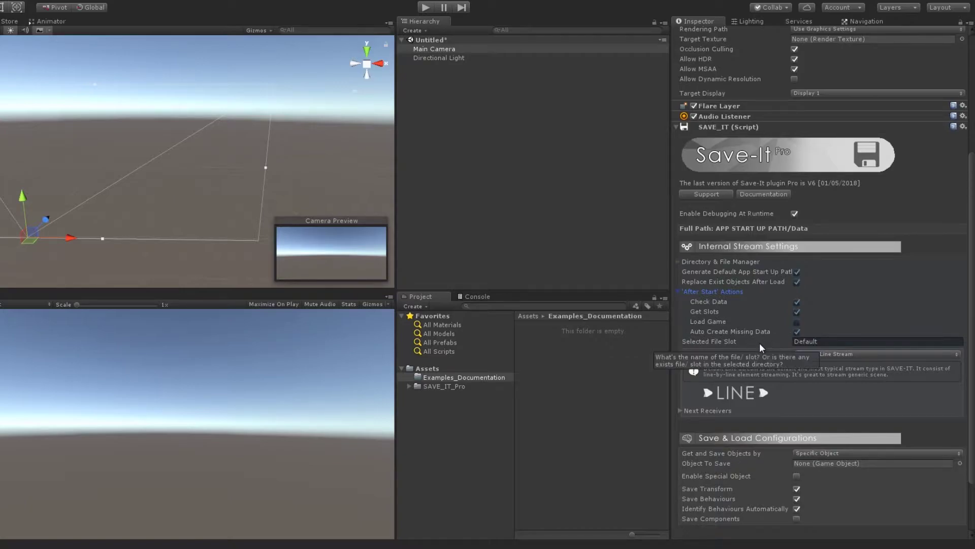
{"action": "left_click", "coordinate": [716, 293]}
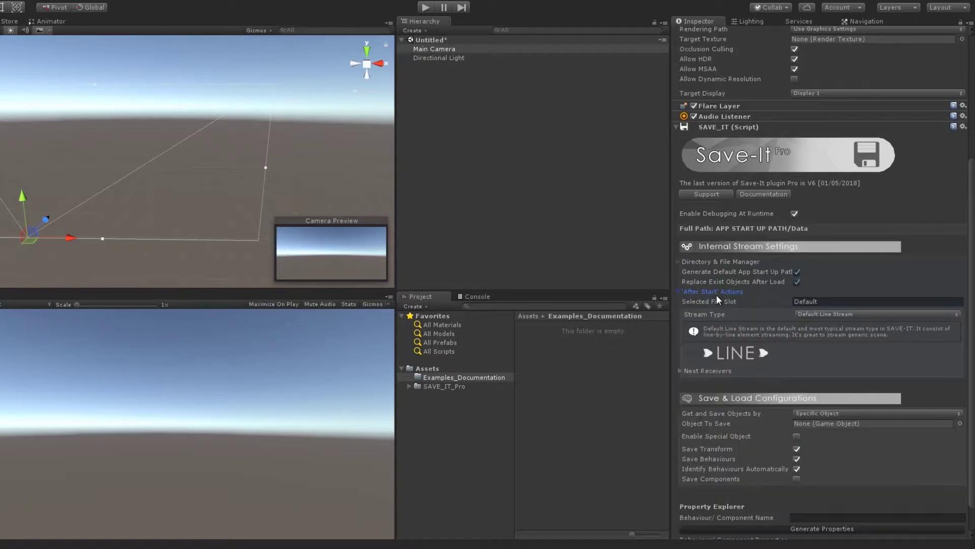
Step: Name the Selected File Slot MySlot and try the Built In Database and Xml Database stream types
{"action": "left_click", "coordinate": [838, 301]}
{"action": "type", "text": "MySlot"}
{"action": "left_click", "coordinate": [863, 315]}
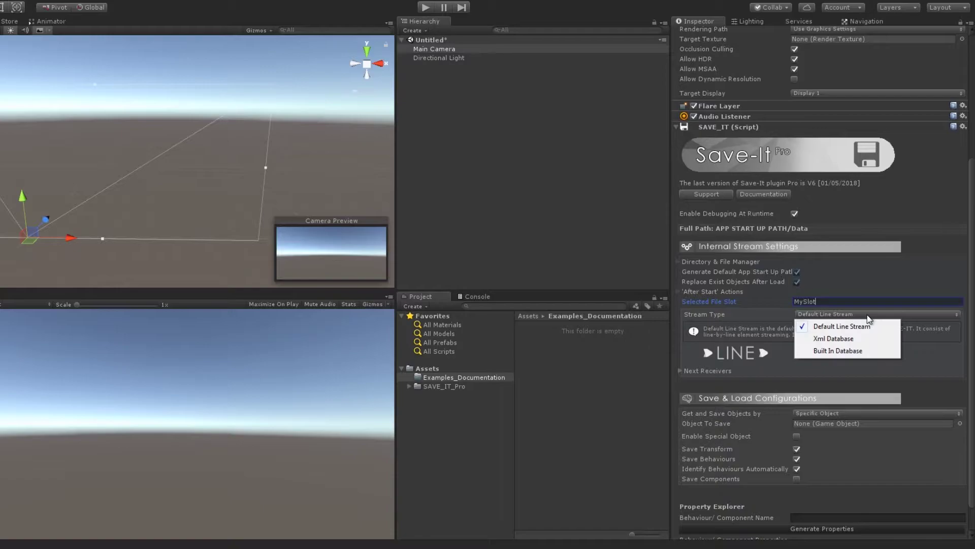
{"action": "left_click", "coordinate": [867, 350]}
{"action": "left_click", "coordinate": [860, 315]}
{"action": "left_click", "coordinate": [855, 338]}
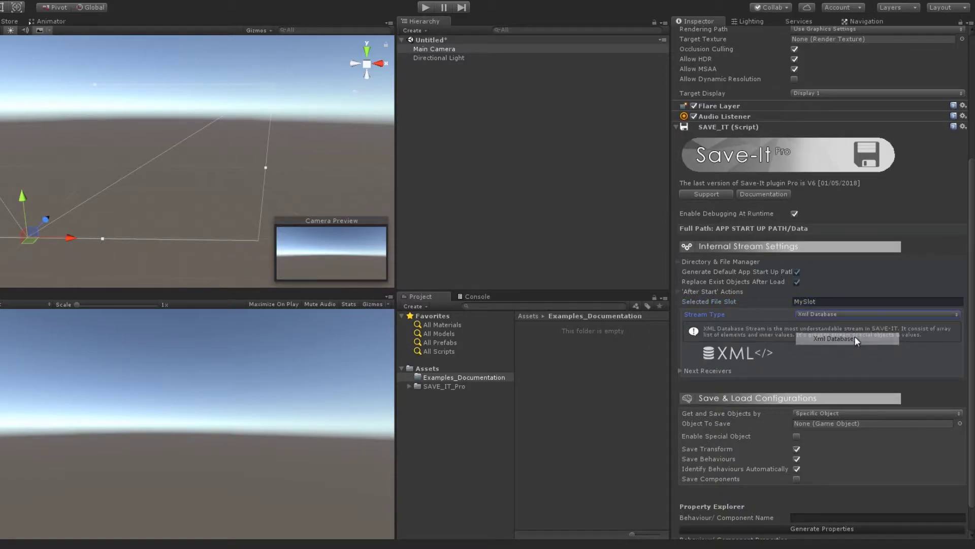
Step: Set the stream type back to Default Line Stream and briefly check the next receivers options
{"action": "left_click", "coordinate": [850, 313]}
{"action": "left_click", "coordinate": [849, 326]}
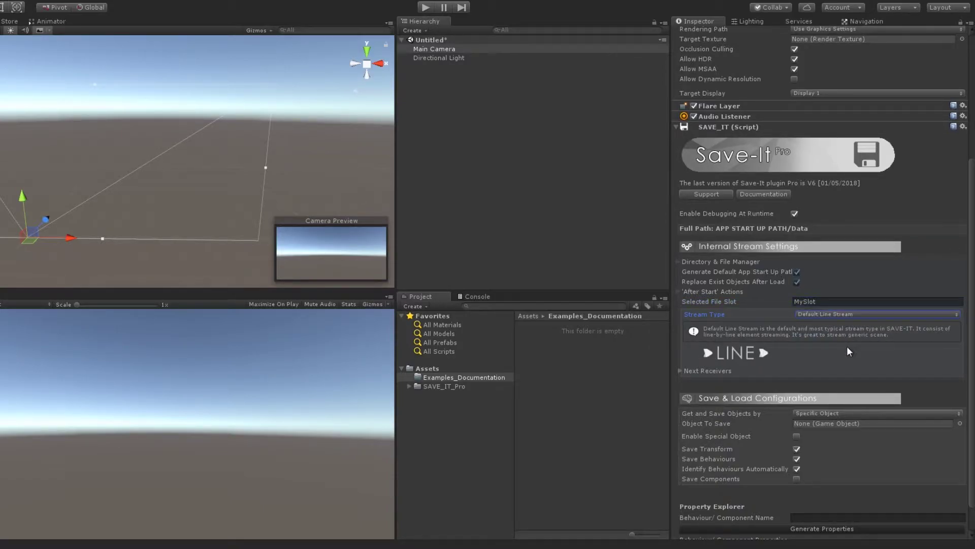
{"action": "left_click", "coordinate": [729, 369]}
{"action": "left_click", "coordinate": [726, 370]}
{"action": "scroll", "coordinate": [756, 325], "scroll_direction": "down", "scroll_amount": 2}
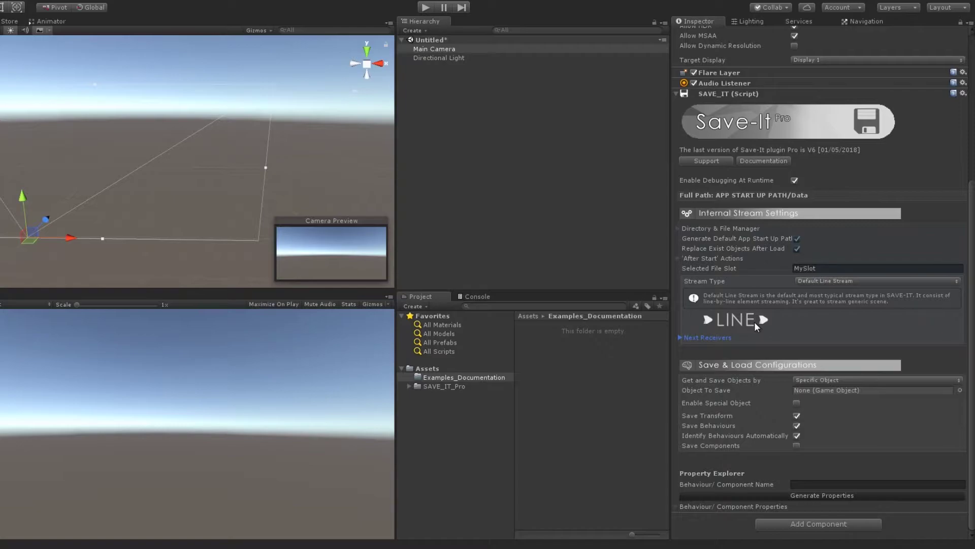
Step: Cycle Get and Save Objects By through Tag, Name and Component, ending on Specific Object
{"action": "left_click", "coordinate": [809, 380]}
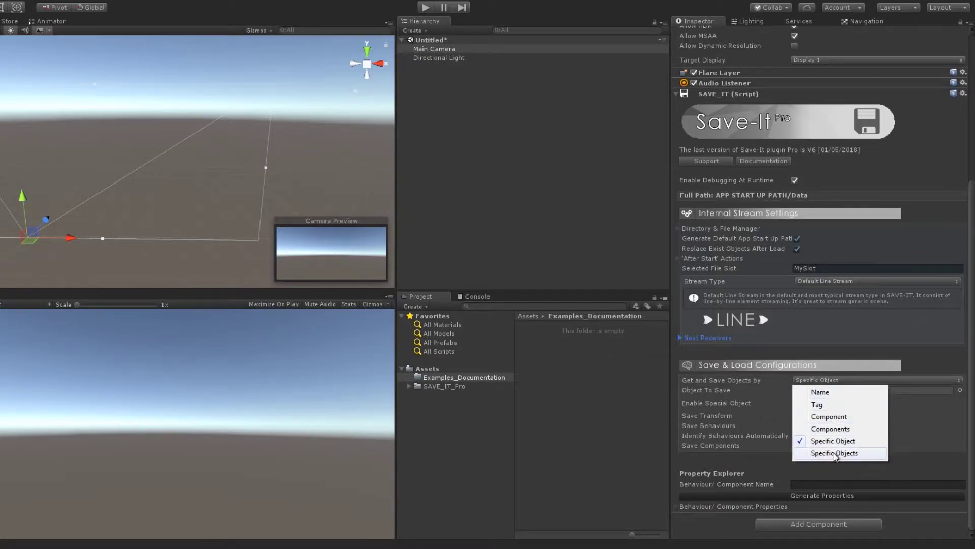
{"action": "left_click", "coordinate": [816, 404]}
{"action": "left_click", "coordinate": [818, 381]}
{"action": "left_click", "coordinate": [817, 390]}
{"action": "left_click", "coordinate": [816, 381]}
{"action": "left_click", "coordinate": [817, 404]}
{"action": "left_click", "coordinate": [814, 381]}
{"action": "left_click", "coordinate": [817, 416]}
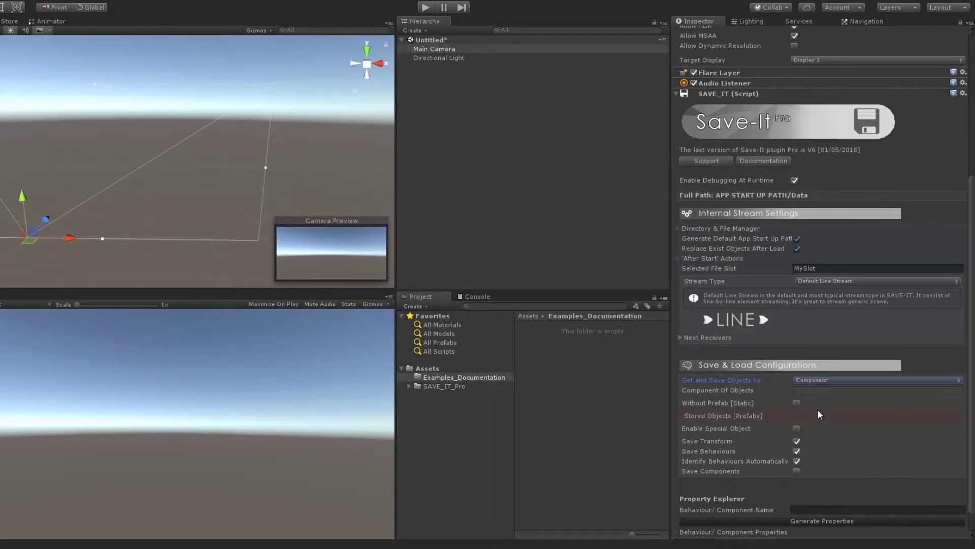
{"action": "left_click", "coordinate": [815, 379]}
{"action": "left_click", "coordinate": [835, 441]}
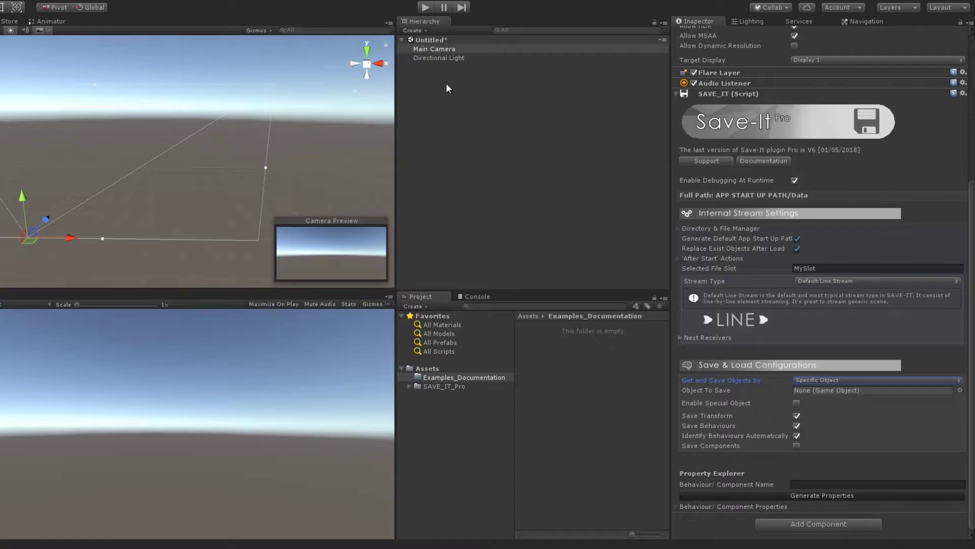
Step: Create a 3D Cube and set its position to 0, 0, 0
{"action": "left_click", "coordinate": [413, 31]}
{"action": "mouse_move", "coordinate": [457, 67]}
{"action": "left_click", "coordinate": [526, 68]}
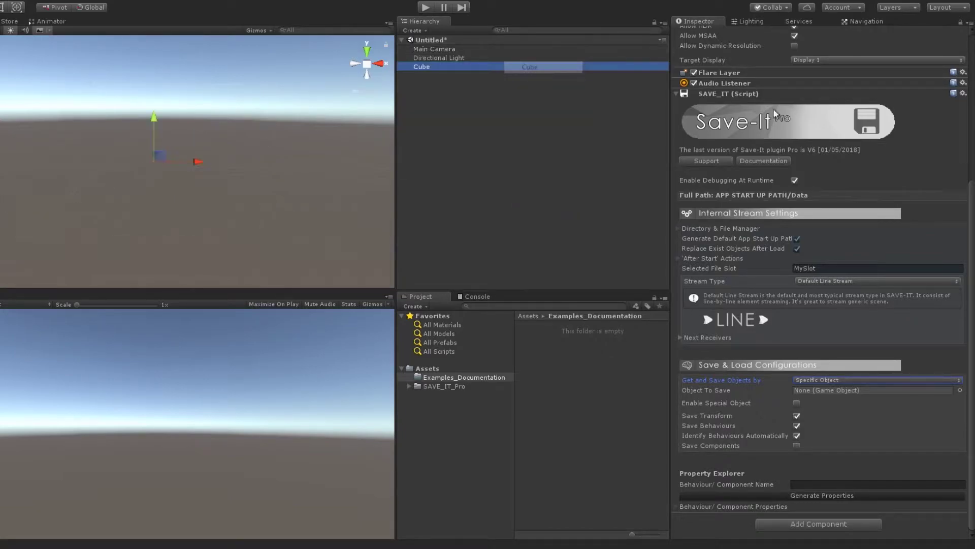
{"action": "left_click", "coordinate": [843, 66]}
{"action": "type", "text": "0"}
{"action": "key", "text": "Tab"}
{"action": "type", "text": "0"}
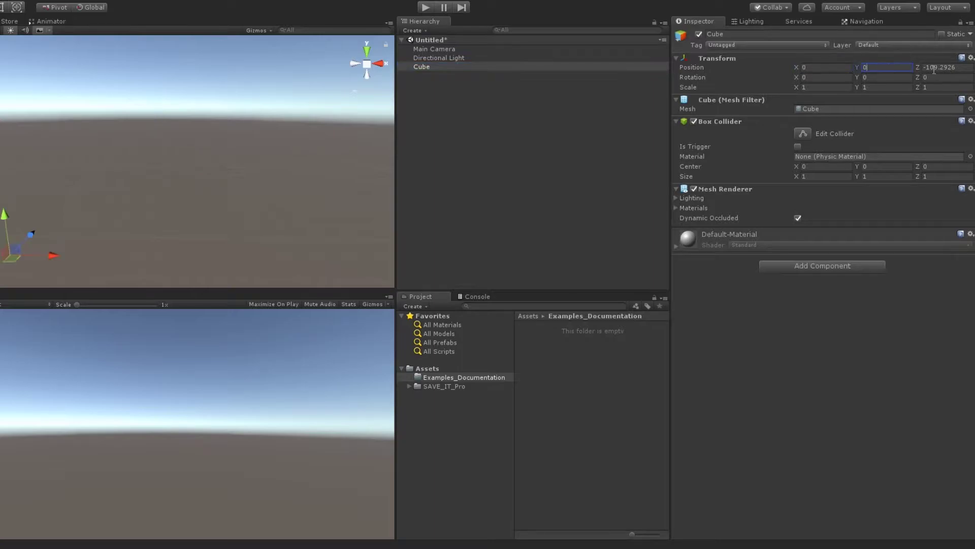
{"action": "key", "text": "Tab"}
{"action": "type", "text": "0"}
{"action": "key", "text": "Return"}
{"action": "key", "text": "f"}
Step: Assign the Cube as the Main Camera's Save-It Object To Save
{"action": "left_click_drag", "start_coordinate": [160, 157], "coordinate": [226, 174], "text": "alt"}
{"action": "scroll", "coordinate": [279, 166], "scroll_direction": "down", "scroll_amount": 5}
{"action": "double_click", "coordinate": [434, 48]}
{"action": "scroll", "coordinate": [786, 283], "scroll_direction": "down", "scroll_amount": 2}
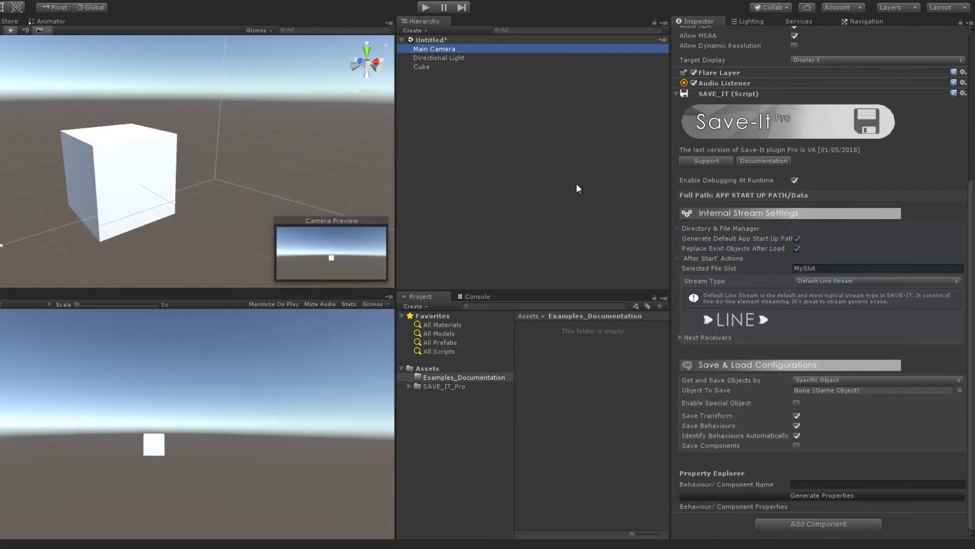
{"action": "left_click_drag", "start_coordinate": [422, 68], "coordinate": [836, 390]}
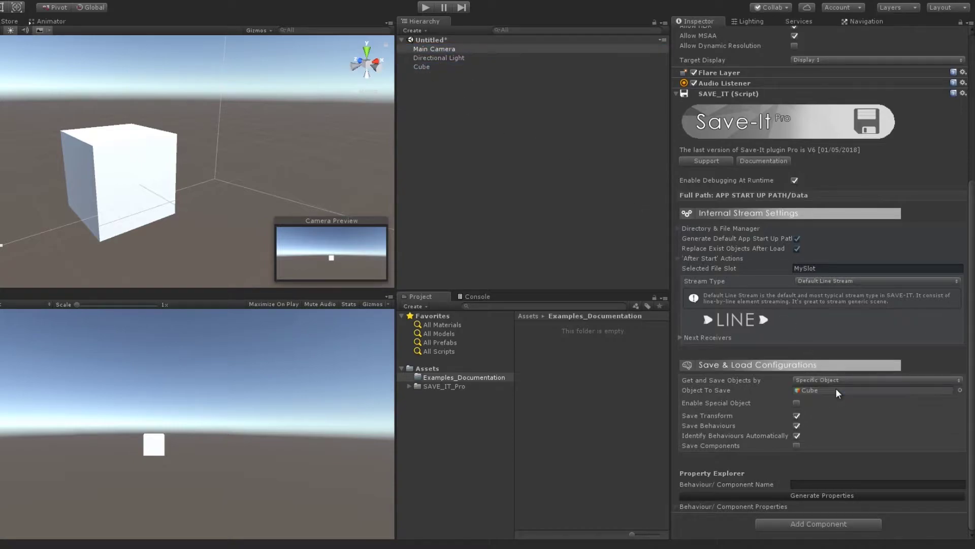
Step: Turn off Save Behaviours, turn on component saving, and uncheck Identify Components Automatically
{"action": "left_click", "coordinate": [724, 414]}
{"action": "left_click", "coordinate": [699, 424]}
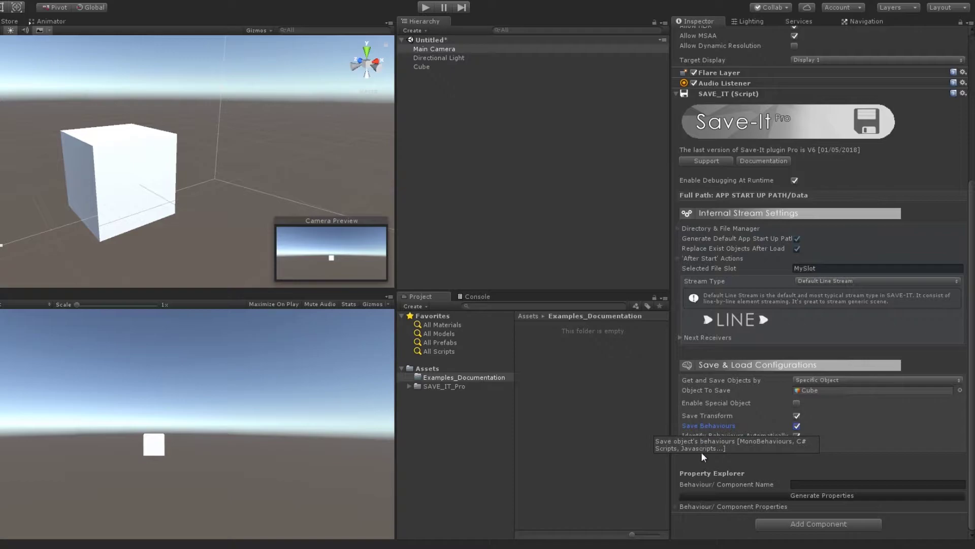
{"action": "left_click", "coordinate": [796, 426]}
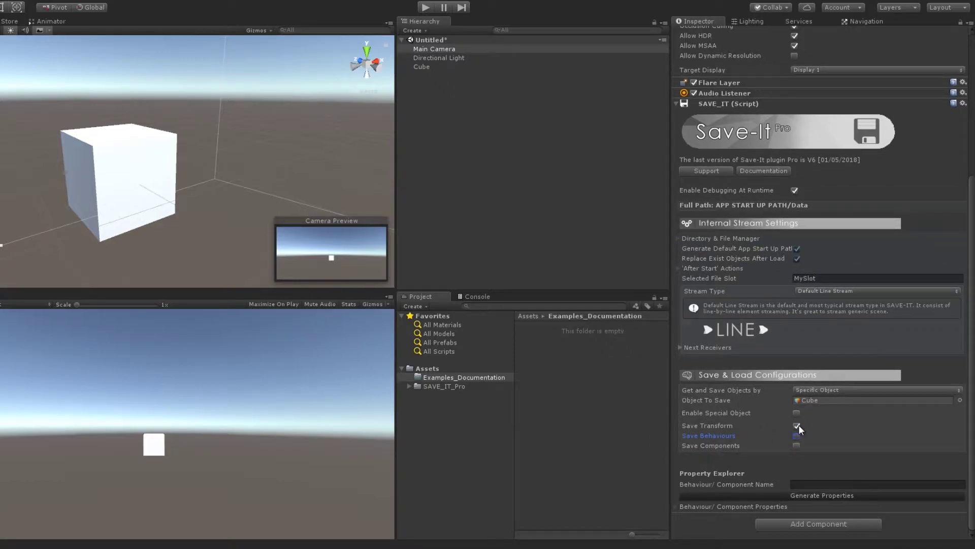
{"action": "left_click", "coordinate": [796, 445]}
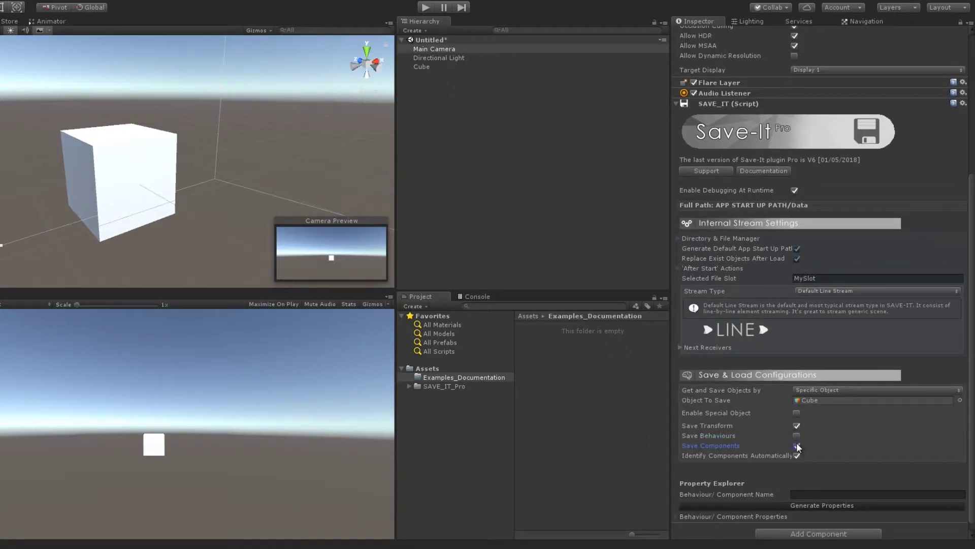
{"action": "left_click", "coordinate": [796, 455]}
{"action": "scroll", "coordinate": [801, 457], "scroll_direction": "down", "scroll_amount": 3}
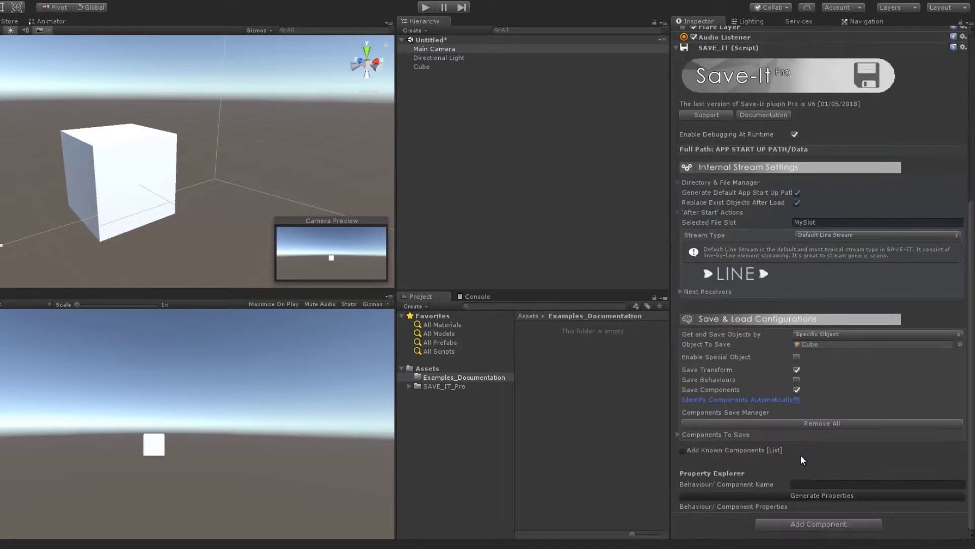
{"action": "left_click", "coordinate": [755, 449]}
{"action": "scroll", "coordinate": [807, 355], "scroll_direction": "down", "scroll_amount": 8}
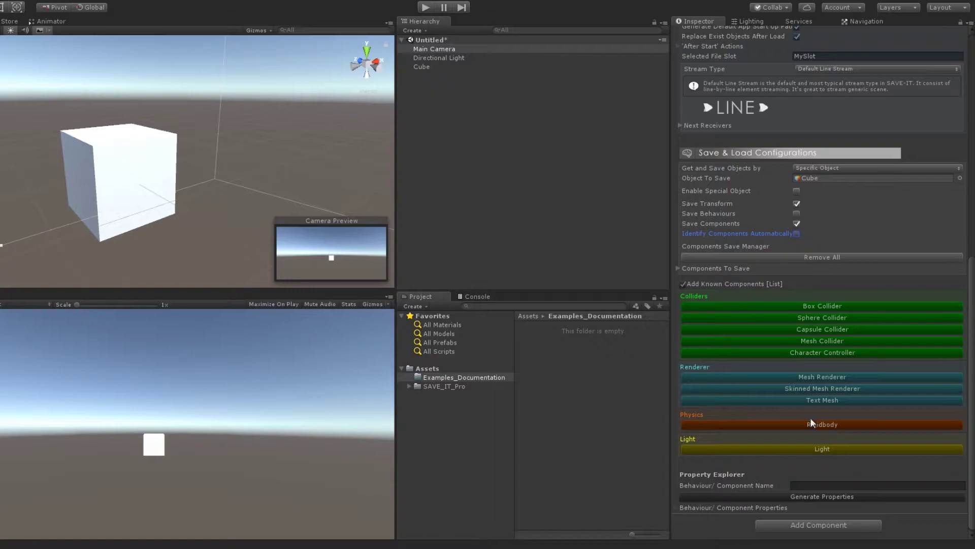
{"action": "left_click", "coordinate": [750, 285]}
Step: Set Components To Save size to 1 and name the entry Rigidbody
{"action": "left_click", "coordinate": [735, 432]}
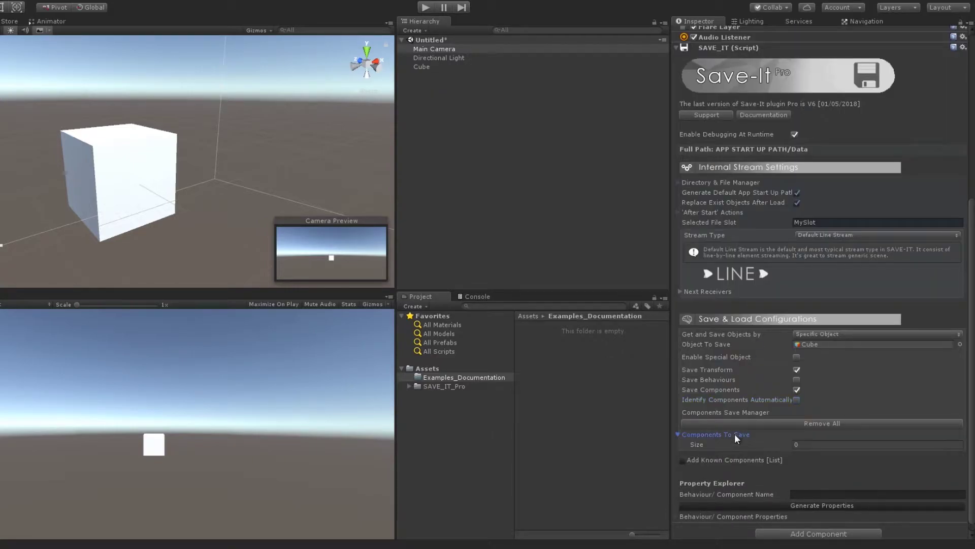
{"action": "left_click", "coordinate": [816, 444]}
{"action": "type", "text": "1"}
{"action": "key", "text": "Return"}
{"action": "scroll", "coordinate": [737, 453], "scroll_direction": "down", "scroll_amount": 2}
{"action": "left_click", "coordinate": [803, 412]}
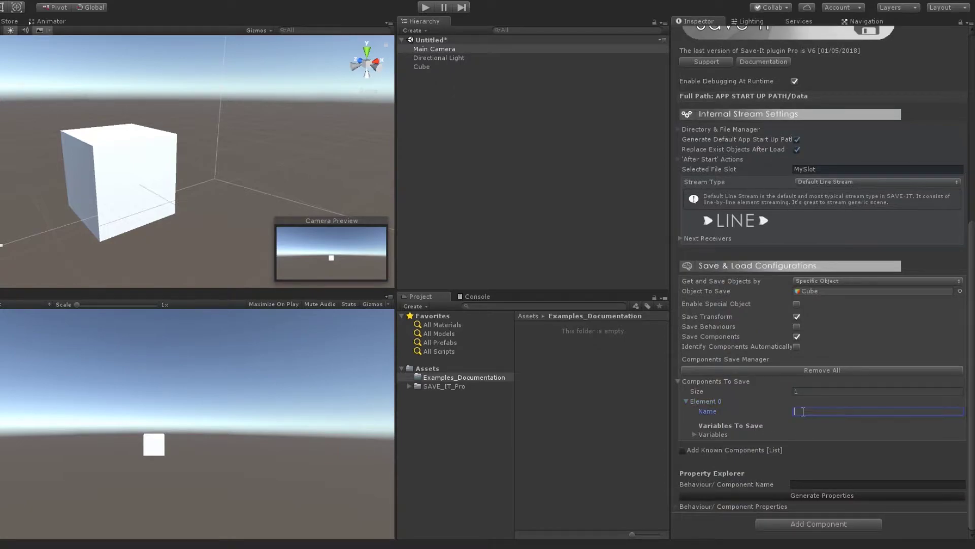
{"action": "type", "text": "Rigidbody"}
Step: Give the Rigidbody entry one variable, useGravity
{"action": "left_click", "coordinate": [757, 434]}
{"action": "left_click", "coordinate": [796, 444]}
{"action": "type", "text": "1"}
{"action": "key", "text": "Return"}
{"action": "left_click", "coordinate": [823, 454]}
{"action": "type", "text": "useGravity"}
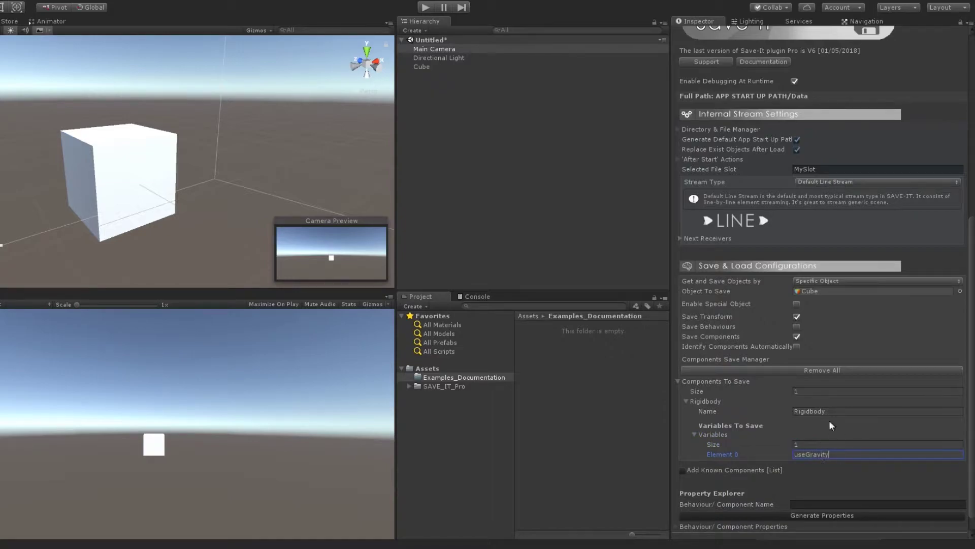
{"action": "scroll", "coordinate": [790, 428], "scroll_direction": "down", "scroll_amount": 1}
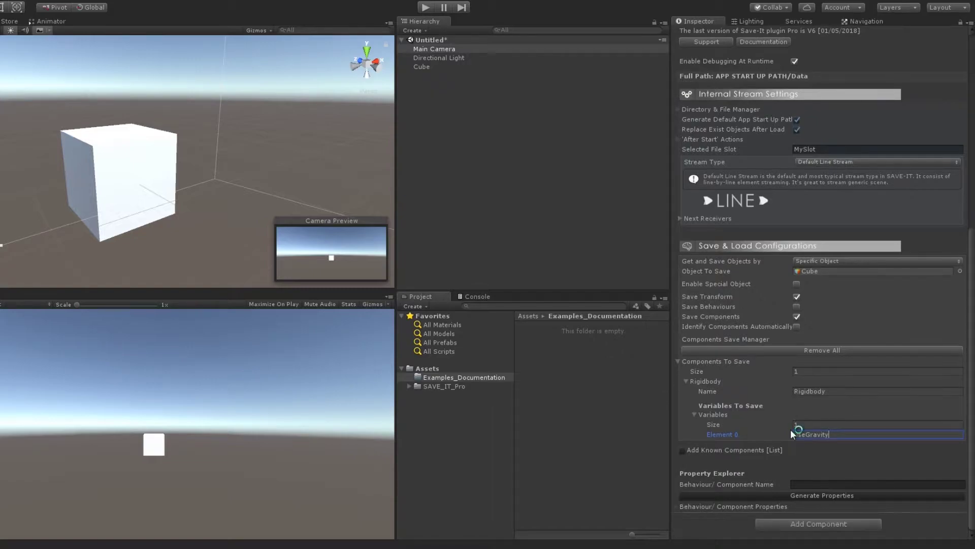
{"action": "left_click", "coordinate": [818, 483]}
Step: Generate the Rigidbody properties in the Property Explorer and scroll through all 50 entries
{"action": "type", "text": "R"}
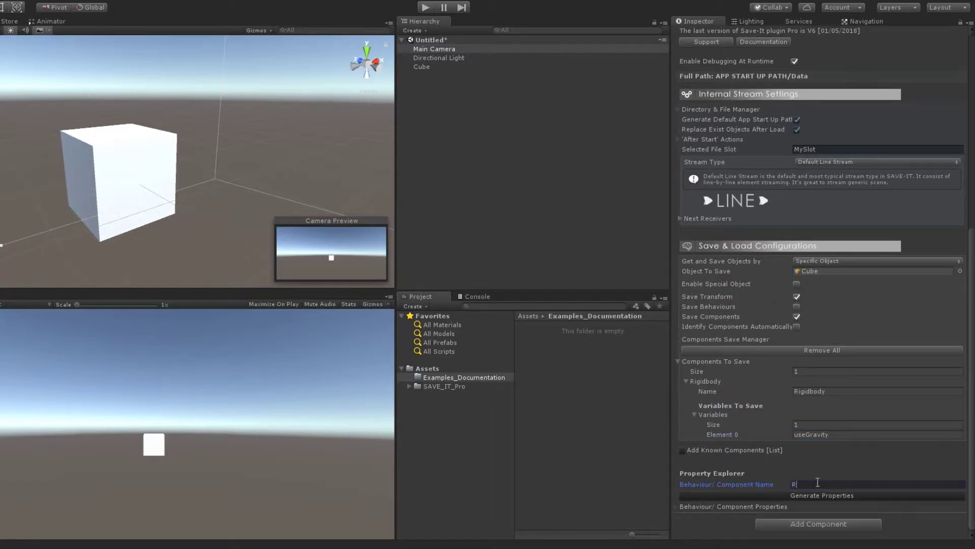
{"action": "type", "text": "igidbody"}
{"action": "left_click", "coordinate": [709, 506]}
{"action": "scroll", "coordinate": [790, 461], "scroll_direction": "down", "scroll_amount": 5}
{"action": "scroll", "coordinate": [841, 282], "scroll_direction": "down", "scroll_amount": 2}
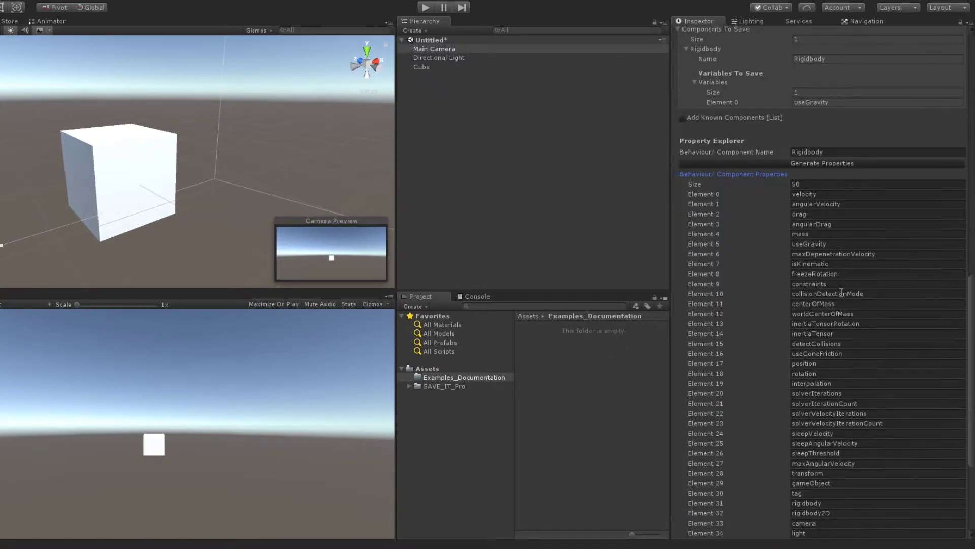
{"action": "scroll", "coordinate": [842, 350], "scroll_direction": "down", "scroll_amount": 2}
{"action": "scroll", "coordinate": [841, 361], "scroll_direction": "down", "scroll_amount": 2}
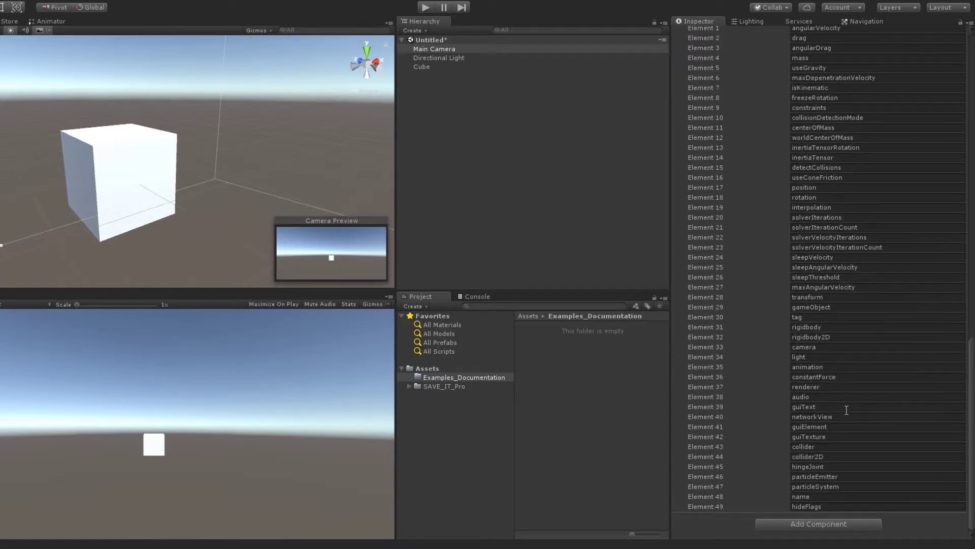
{"action": "scroll", "coordinate": [846, 398], "scroll_direction": "up", "scroll_amount": 4}
{"action": "scroll", "coordinate": [832, 247], "scroll_direction": "up", "scroll_amount": 2}
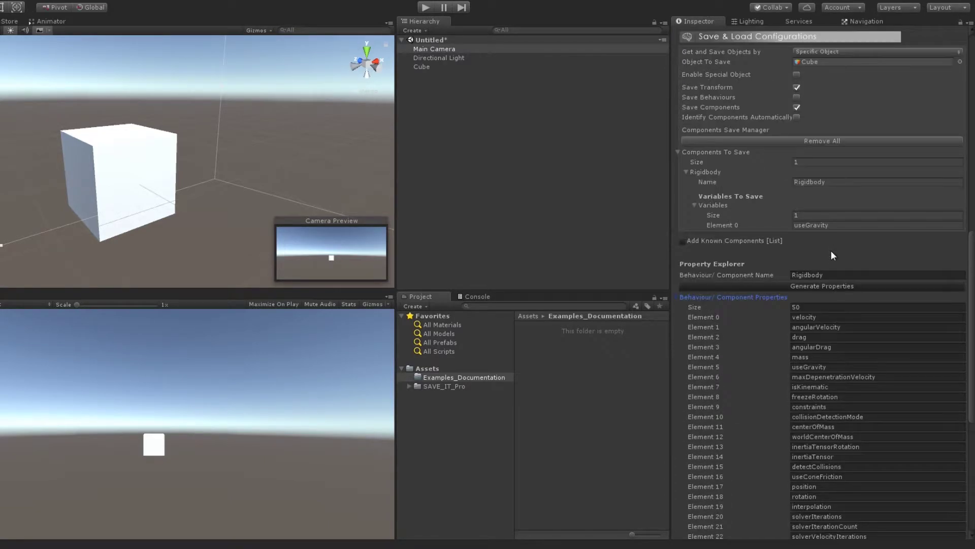
{"action": "scroll", "coordinate": [831, 249], "scroll_direction": "up", "scroll_amount": 1}
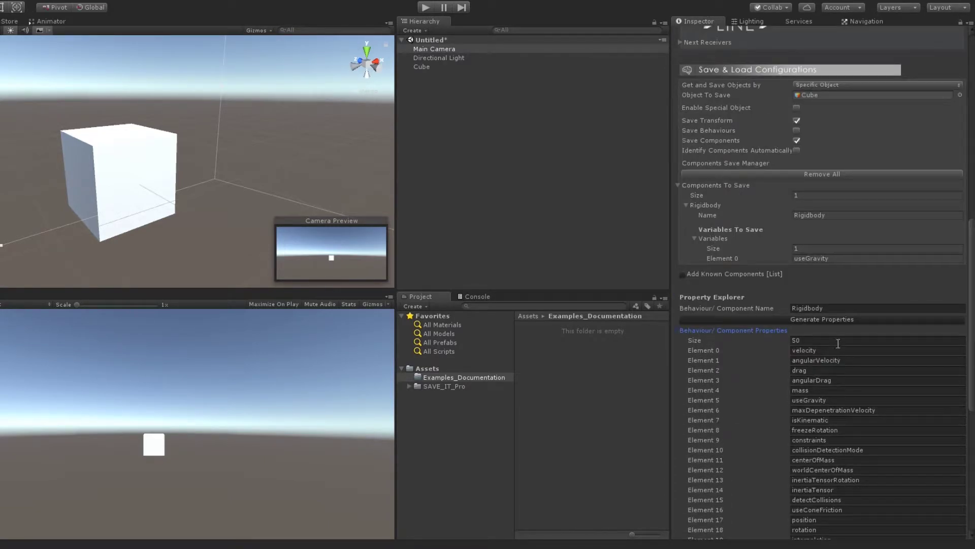
Step: Clear the Rigidbody component name, Remove All components to save, and re-check Identify Components Automatically
{"action": "scroll", "coordinate": [777, 335], "scroll_direction": "up", "scroll_amount": 4}
{"action": "left_click", "coordinate": [835, 484]}
{"action": "key", "text": "BackSpace"}
{"action": "left_click", "coordinate": [828, 354]}
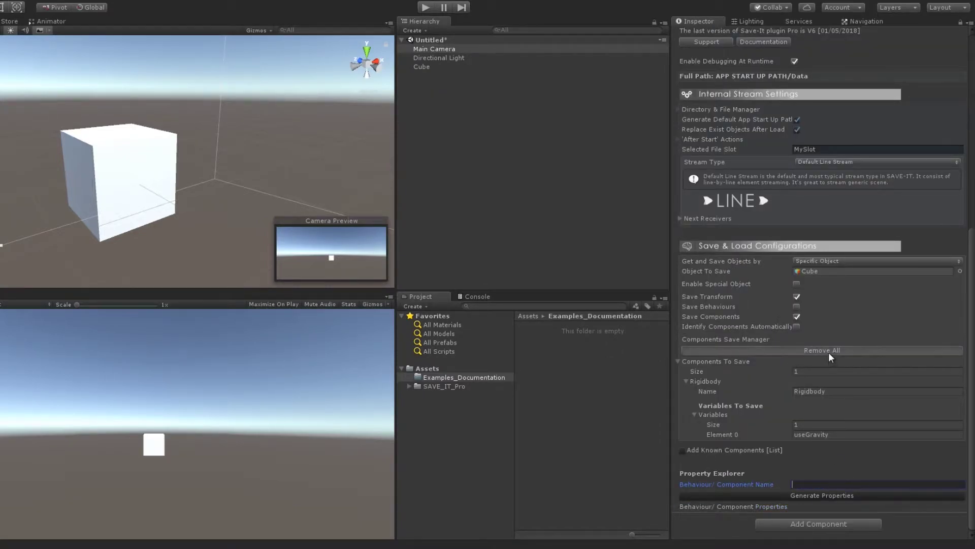
{"action": "left_click", "coordinate": [798, 389]}
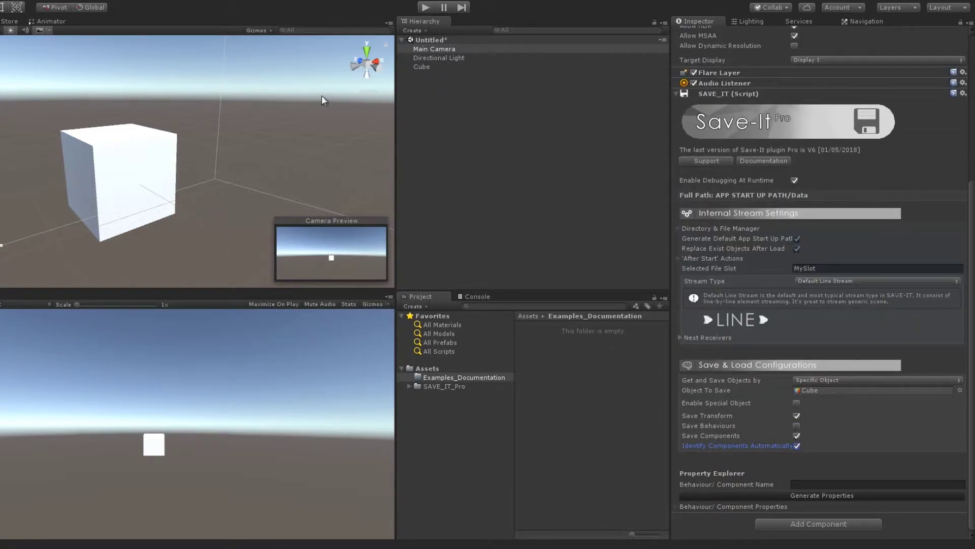
Step: Create a UI Button named Save and anchor it to the bottom-right corner
{"action": "left_click", "coordinate": [422, 31]}
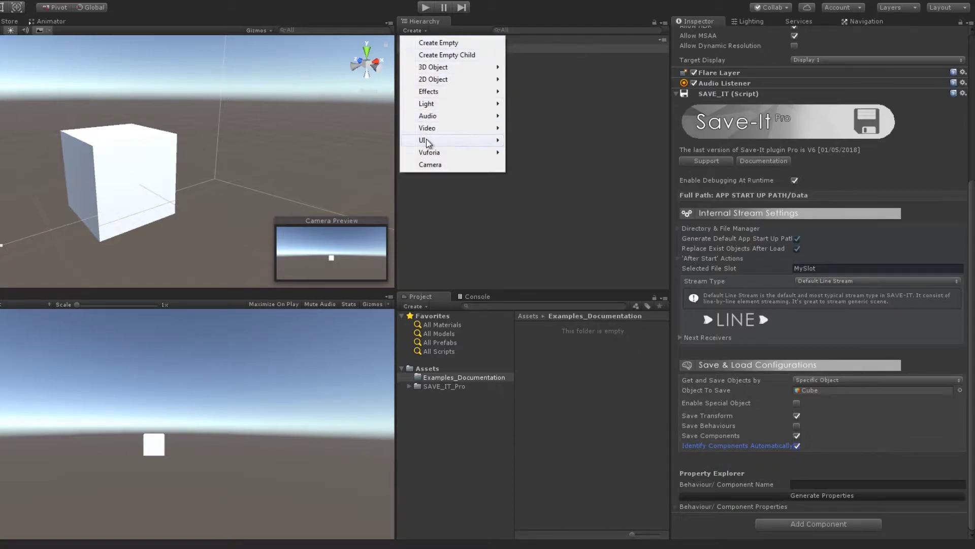
{"action": "mouse_move", "coordinate": [426, 142]}
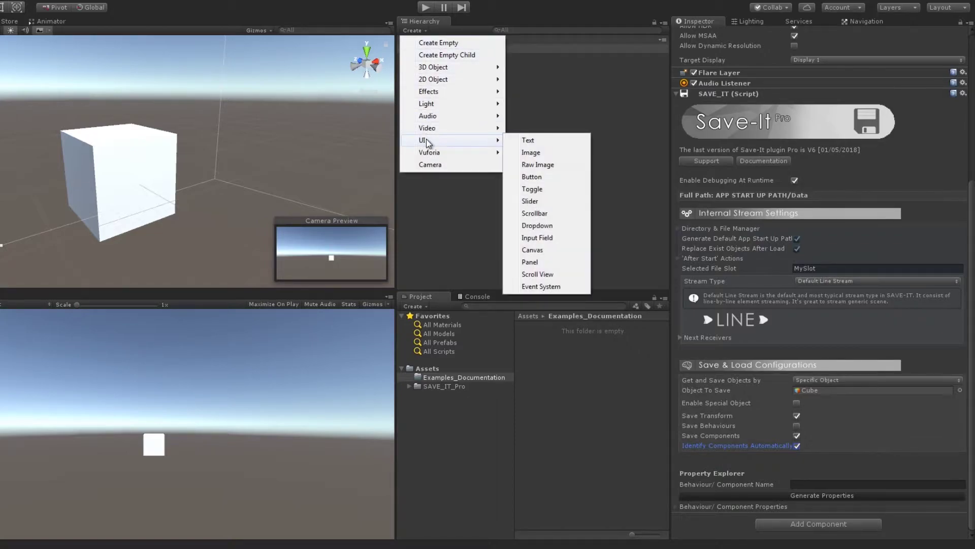
{"action": "left_click", "coordinate": [531, 176]}
{"action": "scroll", "coordinate": [727, 142], "scroll_direction": "up", "scroll_amount": 5}
{"action": "left_click", "coordinate": [736, 34]}
{"action": "type", "text": "Sa"}
{"action": "left_click", "coordinate": [694, 85]}
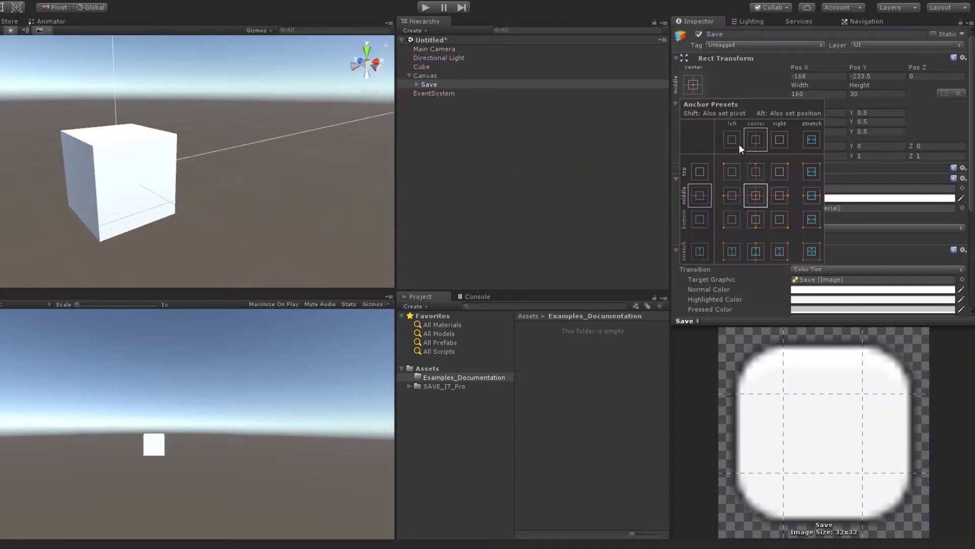
{"action": "left_click", "coordinate": [768, 203], "text": "alt+shift"}
{"action": "key", "text": "f"}
Step: Change the Save button's label text to Save
{"action": "left_click", "coordinate": [416, 84]}
{"action": "left_click", "coordinate": [435, 93]}
{"action": "left_click", "coordinate": [864, 200]}
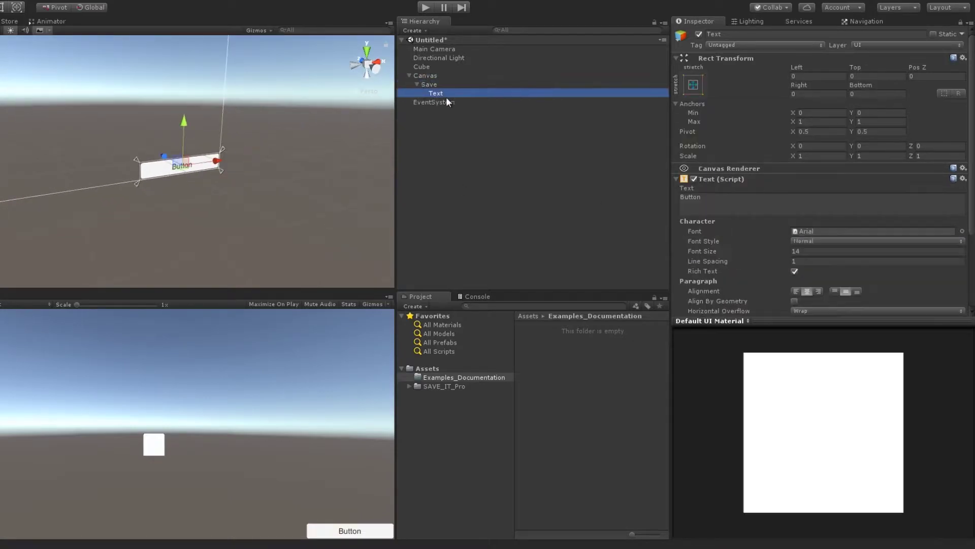
{"action": "type", "text": "Save"}
{"action": "left_click", "coordinate": [429, 84]}
Step: Duplicate the Save button, set its Pos X to -160, and rename it Load
{"action": "key", "text": "ctrl+d"}
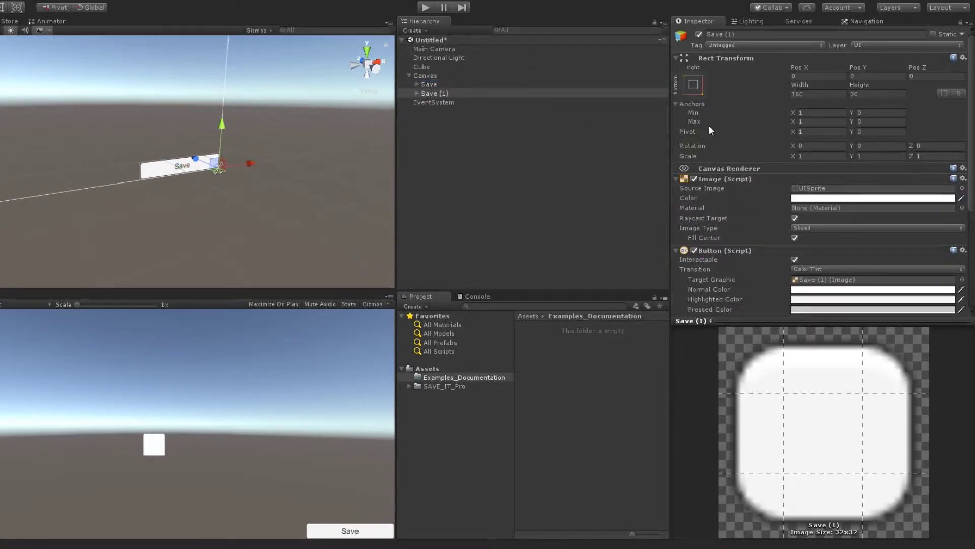
{"action": "left_click_drag", "start_coordinate": [797, 71], "coordinate": [694, 84]}
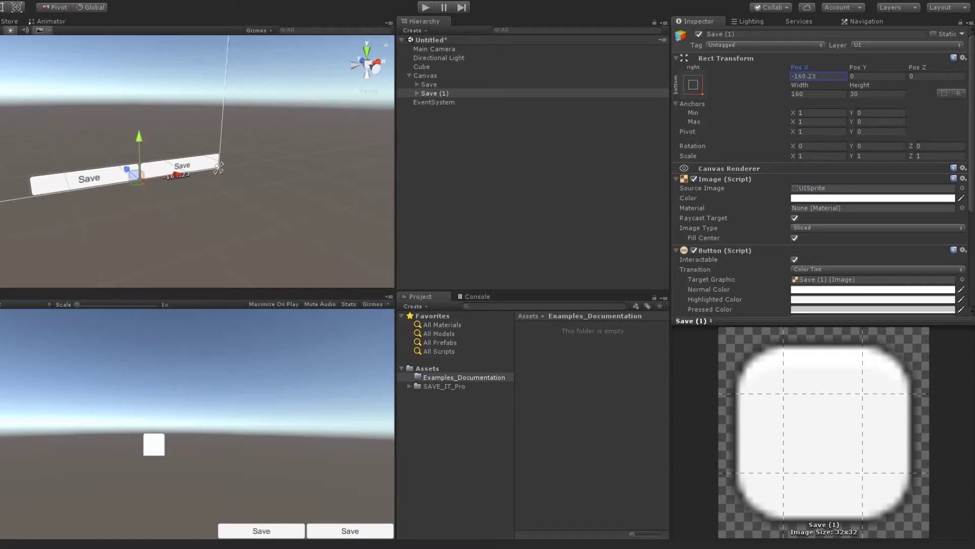
{"action": "type", "text": "-160"}
{"action": "left_click", "coordinate": [734, 35]}
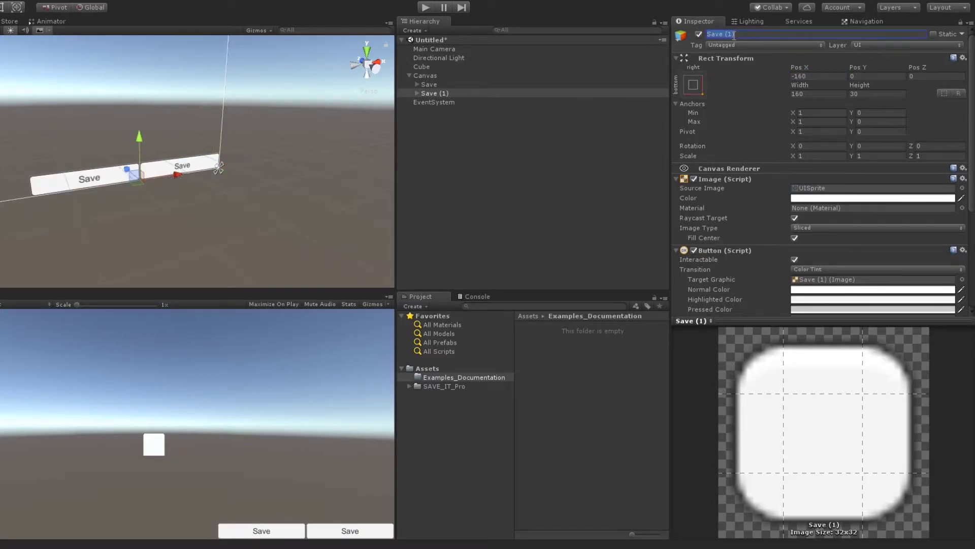
{"action": "type", "text": "Load"}
{"action": "key", "text": "Return"}
Step: Change the Load button's label to Load and make its colour slightly darker
{"action": "left_click", "coordinate": [419, 93]}
{"action": "left_click", "coordinate": [434, 102]}
{"action": "left_click", "coordinate": [731, 194]}
{"action": "type", "text": "Load"}
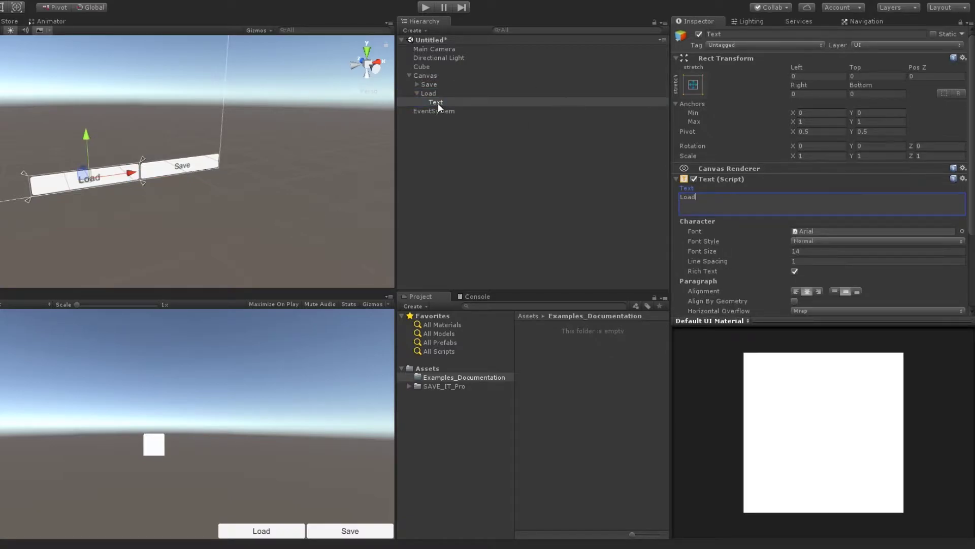
{"action": "left_click", "coordinate": [417, 93]}
{"action": "left_click", "coordinate": [811, 202]}
{"action": "left_click", "coordinate": [782, 152]}
Step: Add an On Click entry to both buttons and assign the Main Camera as each target
{"action": "scroll", "coordinate": [871, 249], "scroll_direction": "down", "scroll_amount": 5}
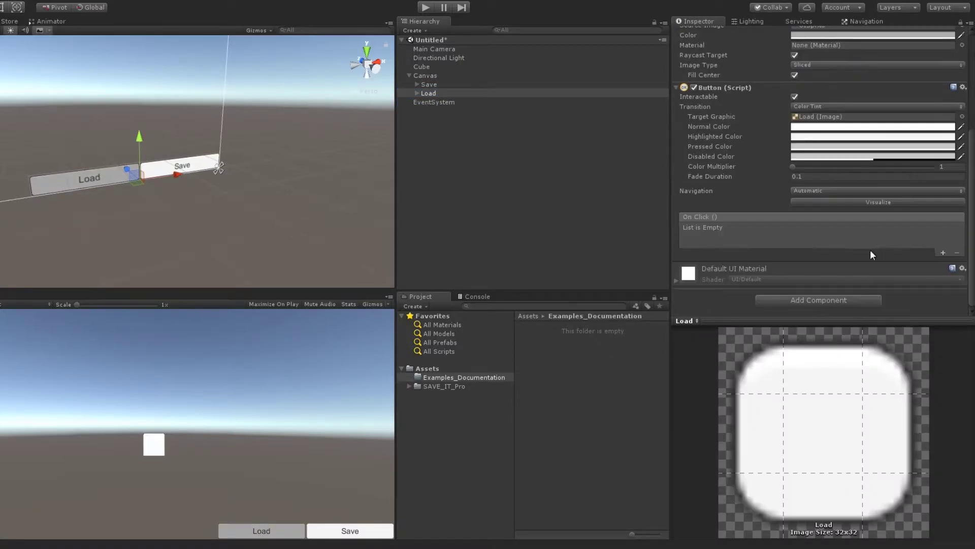
{"action": "left_click", "coordinate": [432, 83], "text": "ctrl"}
{"action": "left_click", "coordinate": [942, 253]}
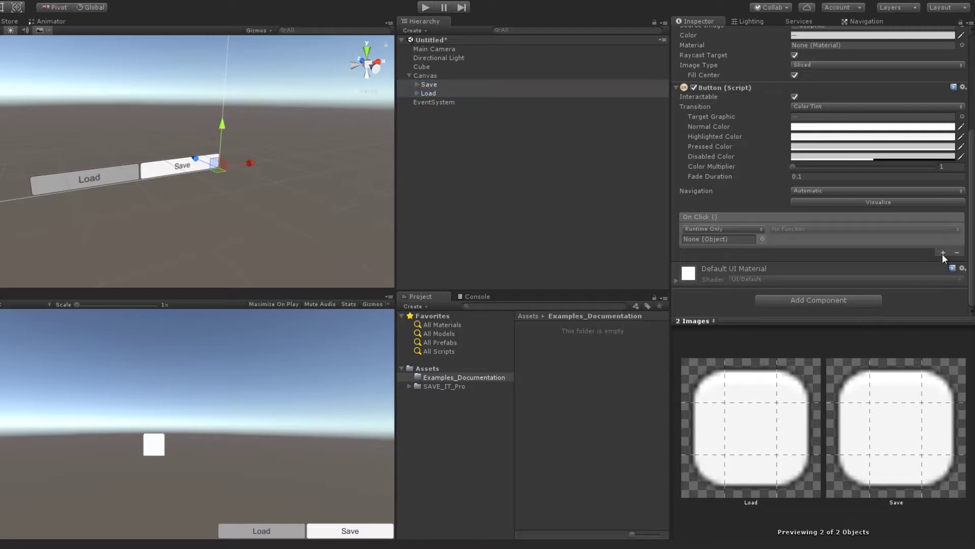
{"action": "left_click", "coordinate": [429, 85]}
{"action": "left_click_drag", "start_coordinate": [423, 51], "coordinate": [722, 239]}
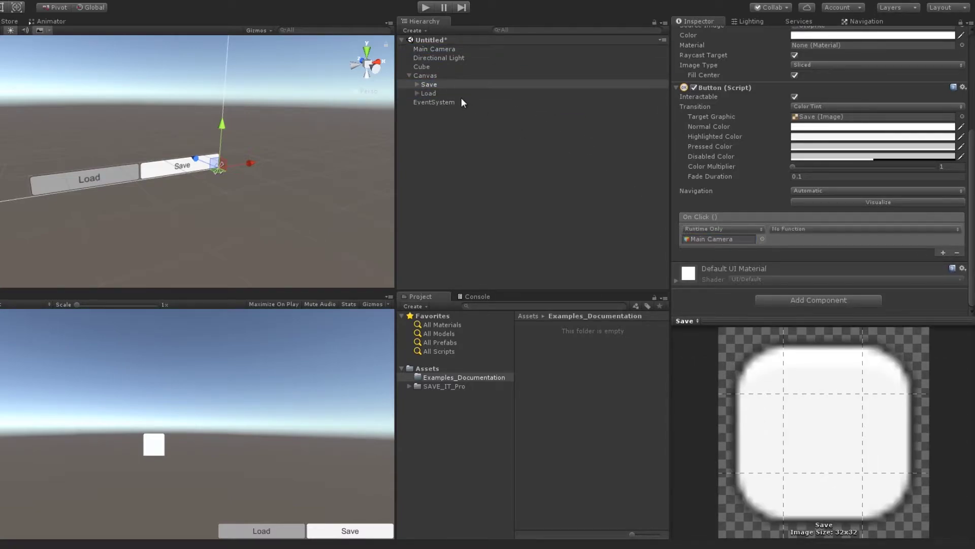
{"action": "left_click", "coordinate": [432, 92]}
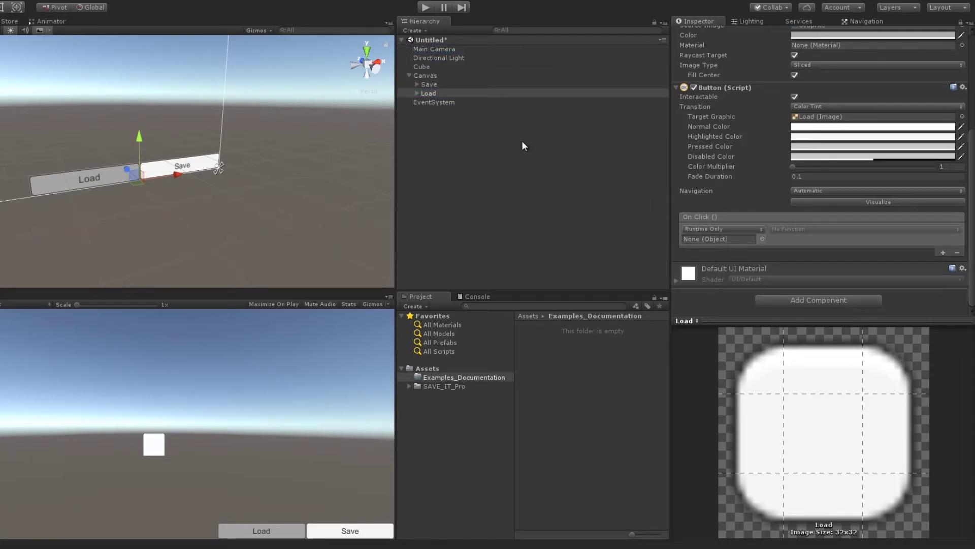
{"action": "left_click_drag", "start_coordinate": [744, 249], "coordinate": [721, 239]}
Step: Make Load's On Click call SAVE_IT.Action_LOAD and Save's call SAVE_IT.Action_SAVE
{"action": "left_click", "coordinate": [787, 229]}
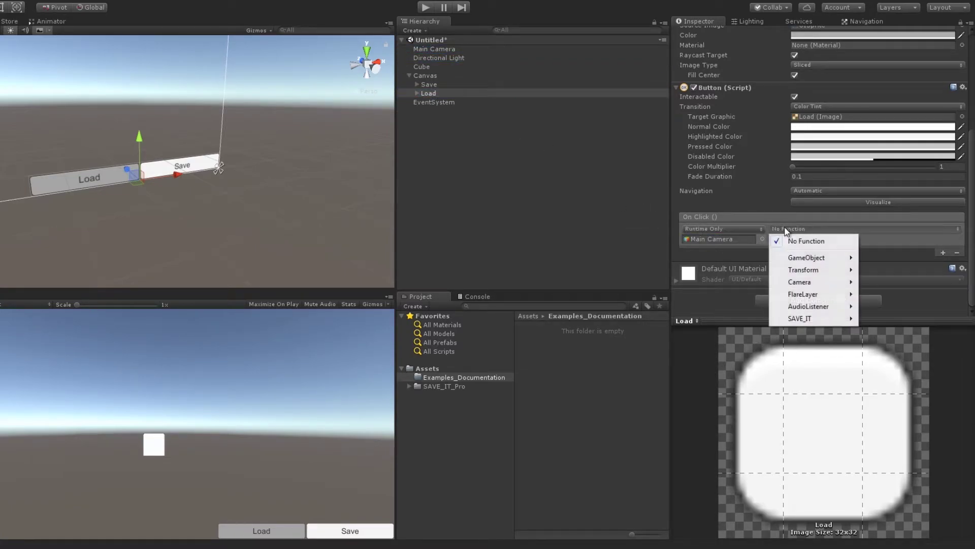
{"action": "mouse_move", "coordinate": [799, 320]}
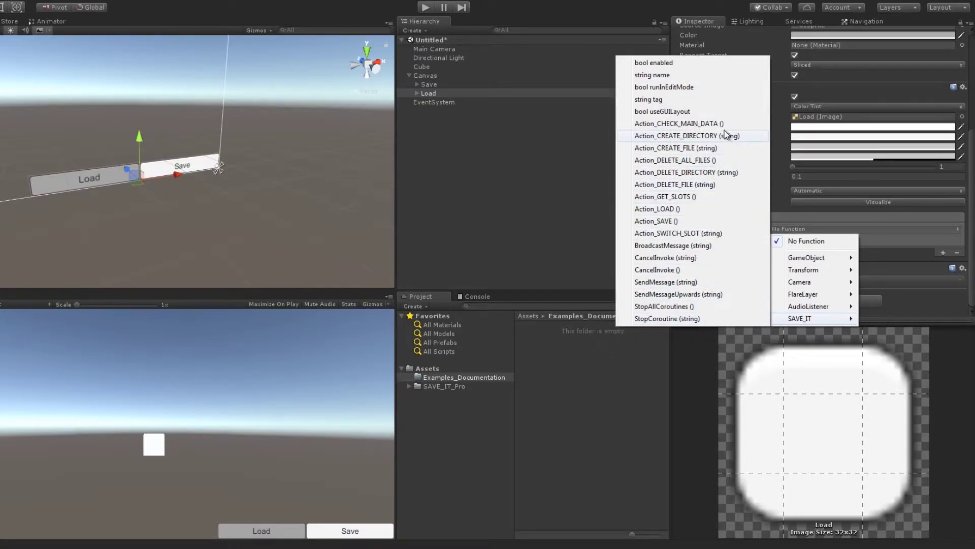
{"action": "left_click", "coordinate": [720, 210]}
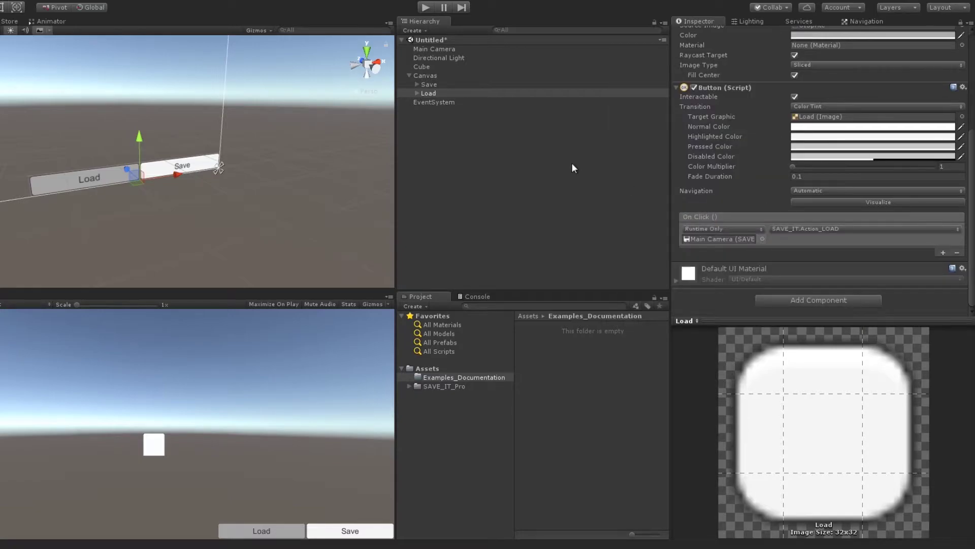
{"action": "left_click", "coordinate": [427, 77]}
{"action": "left_click", "coordinate": [447, 85]}
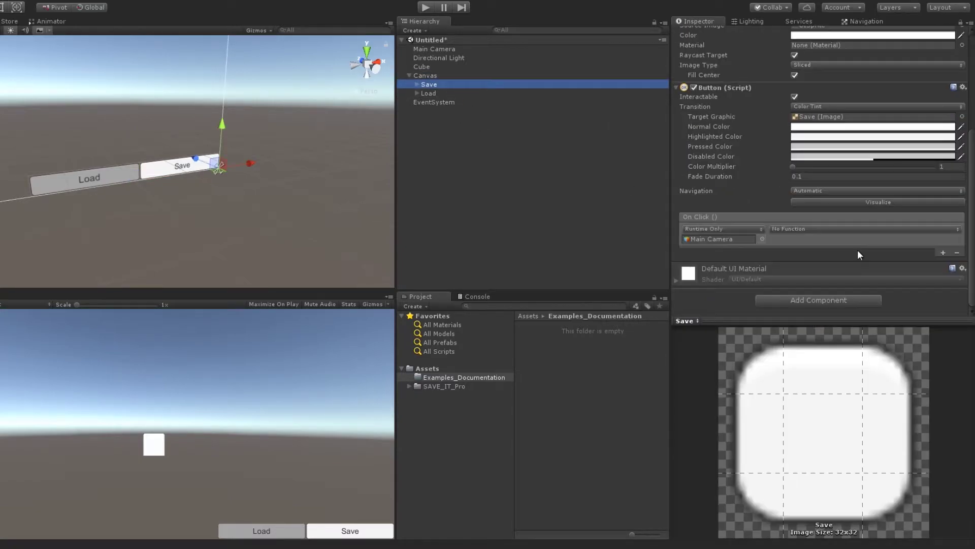
{"action": "left_click", "coordinate": [794, 229]}
{"action": "mouse_move", "coordinate": [818, 316]}
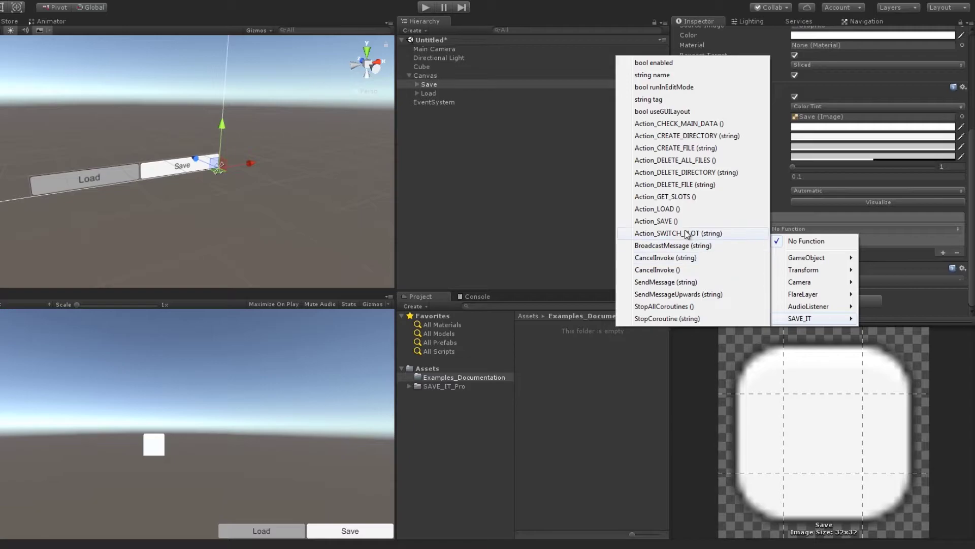
{"action": "left_click", "coordinate": [664, 219]}
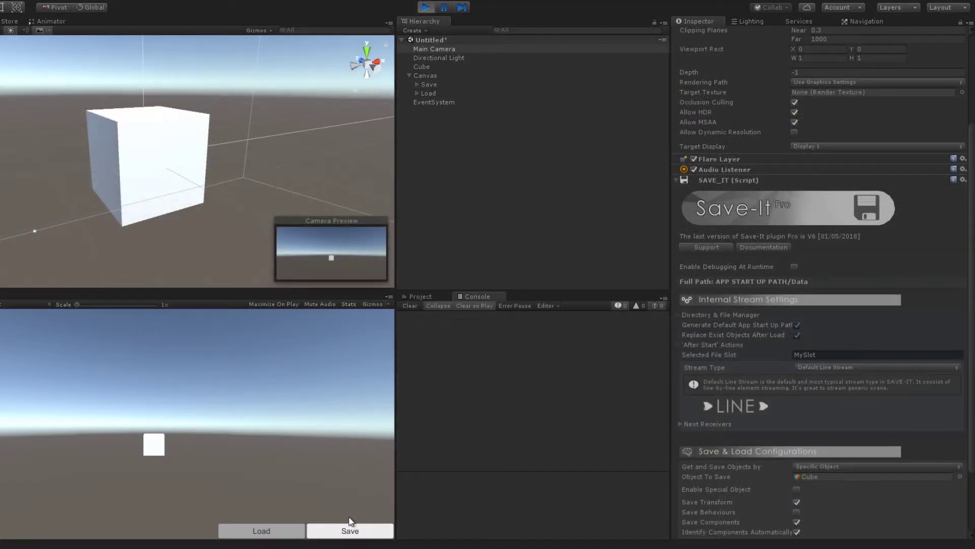
Step: Save in play mode, then refresh the Data folder and inspect the saved MySlot file
{"action": "left_click", "coordinate": [363, 534]}
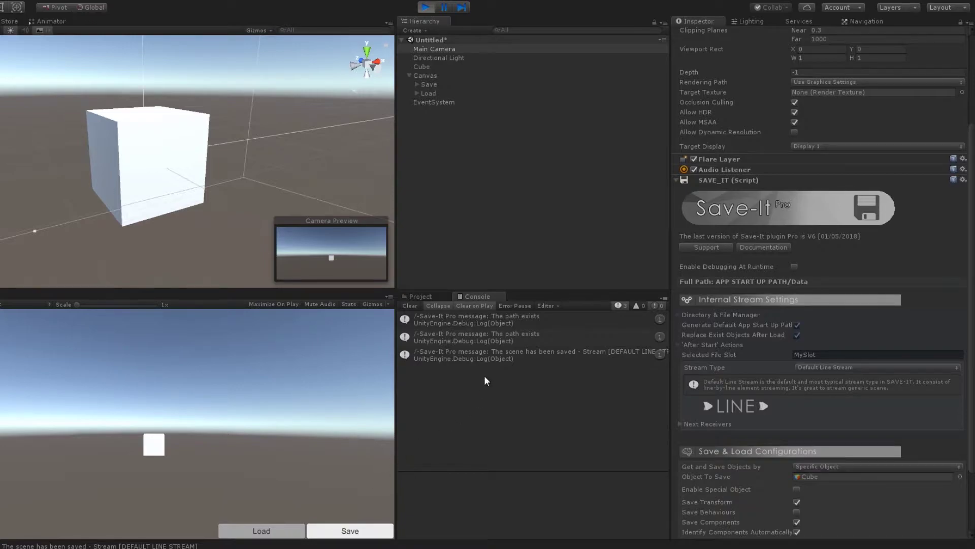
{"action": "left_click", "coordinate": [416, 304]}
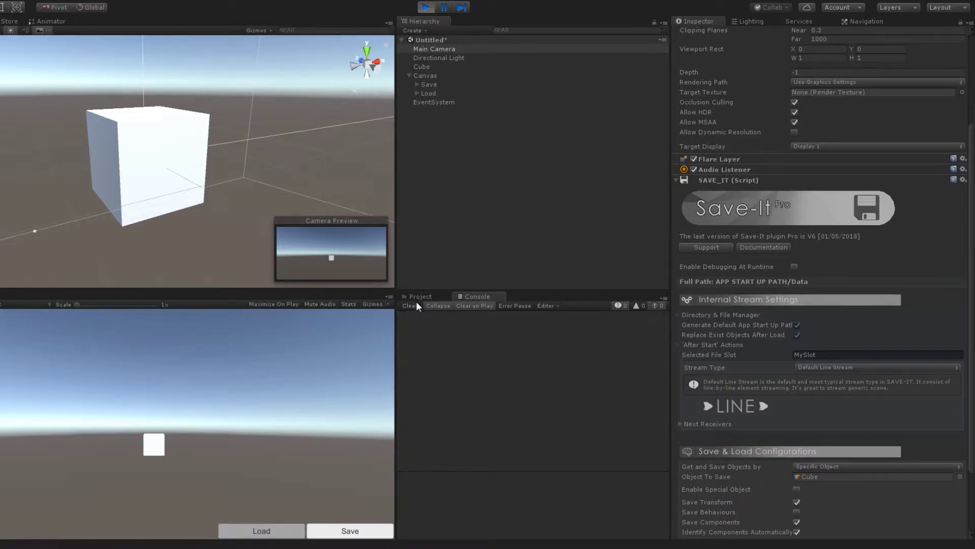
{"action": "left_click", "coordinate": [419, 297]}
{"action": "right_click", "coordinate": [574, 386]}
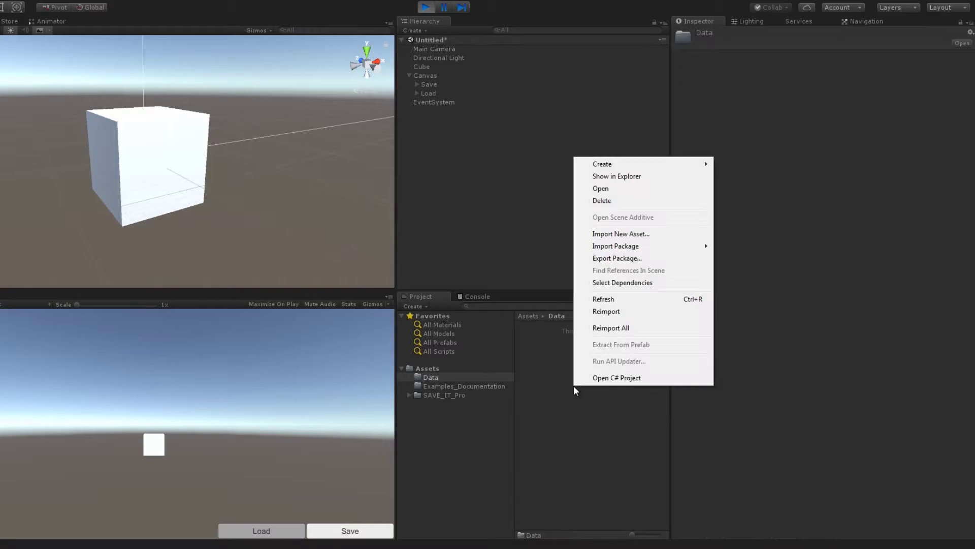
{"action": "left_click", "coordinate": [614, 300]}
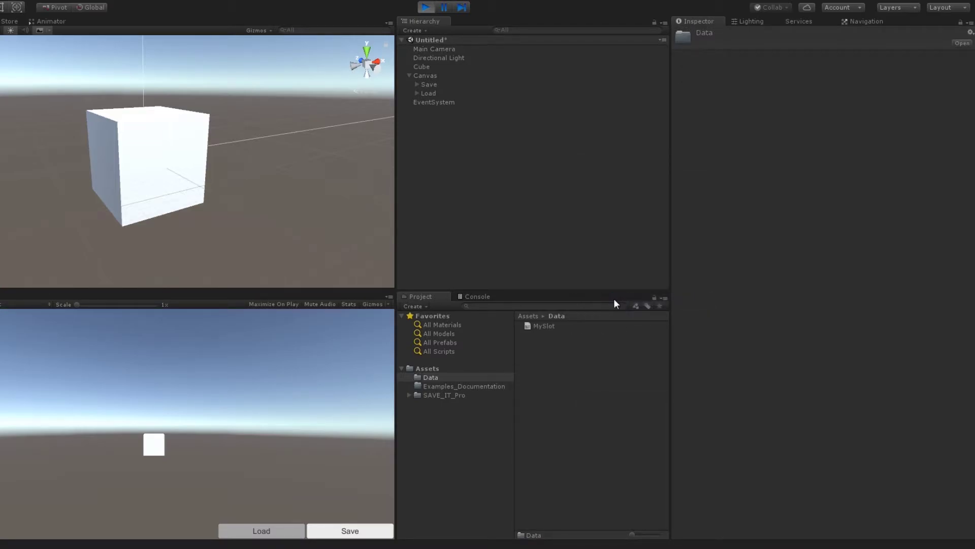
{"action": "left_click", "coordinate": [550, 325]}
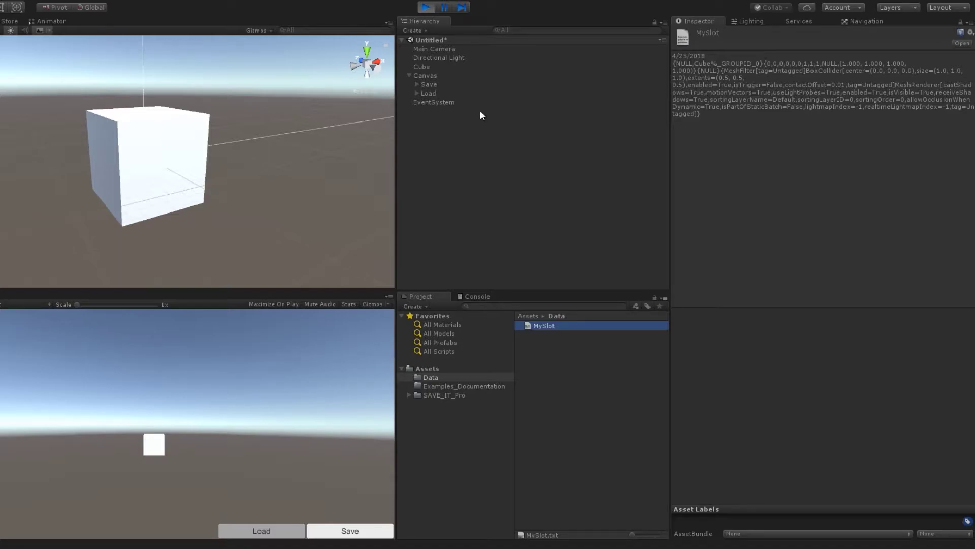
Step: During play, rotate and scale the Cube and widen its Box Collider to 5.05
{"action": "left_click", "coordinate": [182, 133]}
{"action": "scroll", "coordinate": [181, 114], "scroll_direction": "down", "scroll_amount": 2}
{"action": "left_click_drag", "start_coordinate": [161, 145], "coordinate": [401, 149]}
{"action": "key", "text": "r"}
{"action": "left_click_drag", "start_coordinate": [801, 176], "coordinate": [757, 148]}
{"action": "left_click", "coordinate": [694, 122]}
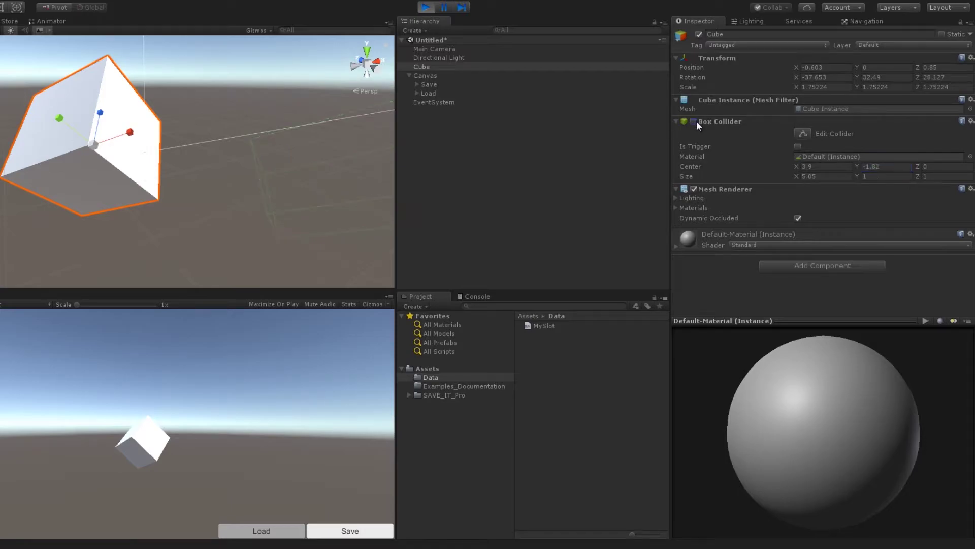
{"action": "mouse_move", "coordinate": [250, 158]}
{"action": "right_mouse_down"}
{"action": "mouse_move", "coordinate": [196, 159]}
{"action": "mouse_move", "coordinate": [257, 164]}
{"action": "right_mouse_up"}
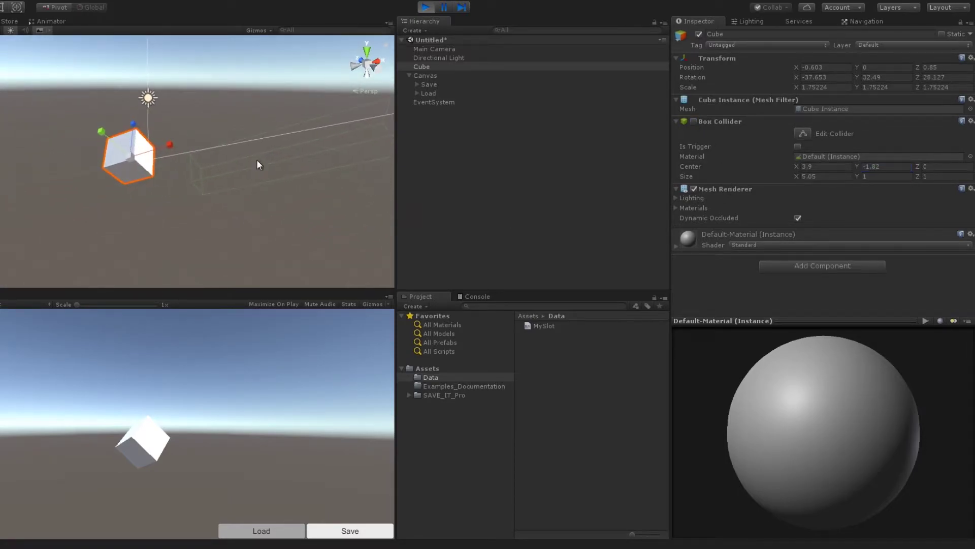
{"action": "left_click", "coordinate": [740, 34]}
{"action": "type", "text": "Maba"}
{"action": "key", "text": "Return"}
{"action": "left_click", "coordinate": [264, 531]}
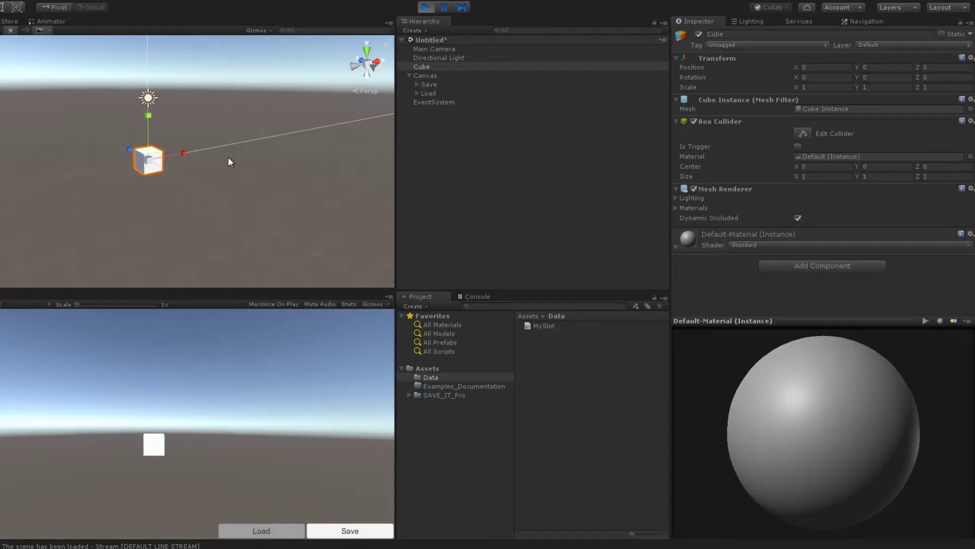
{"action": "key", "text": "ctrl+p"}
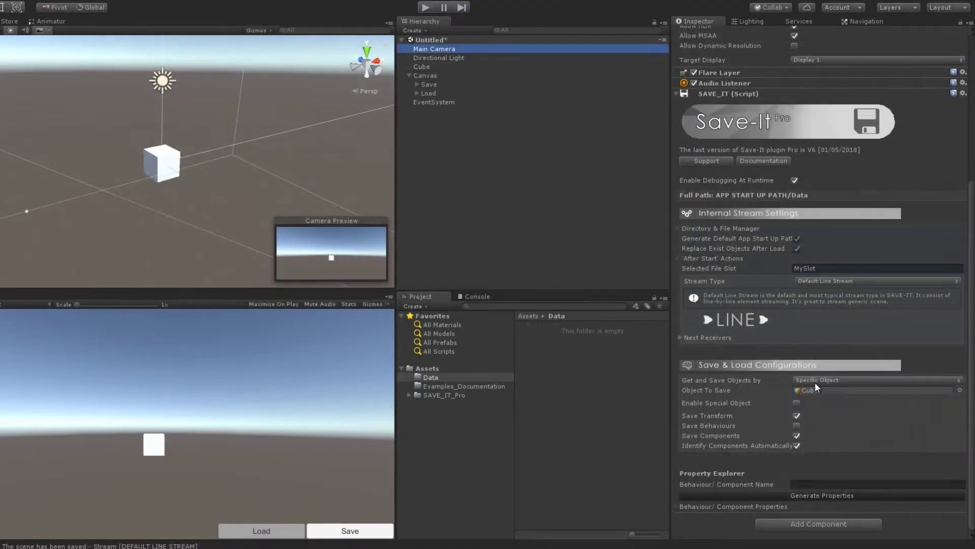
{"action": "left_click", "coordinate": [815, 382]}
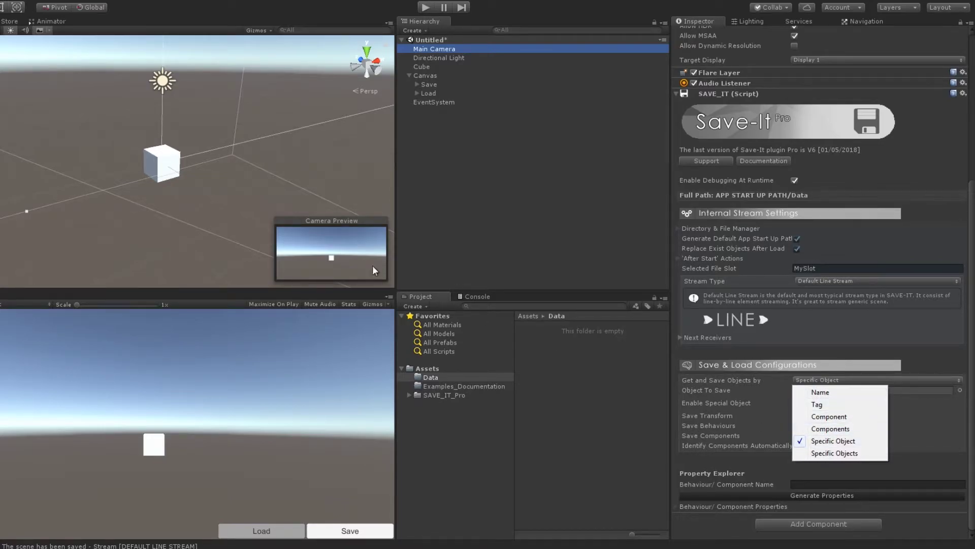
{"action": "left_click", "coordinate": [329, 180]}
{"action": "left_click", "coordinate": [795, 381]}
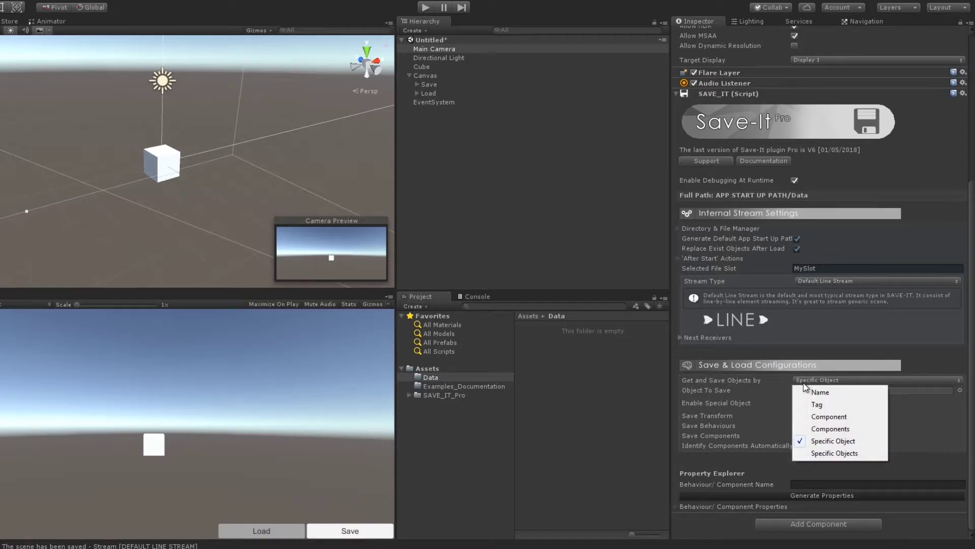
{"action": "left_click", "coordinate": [831, 405]}
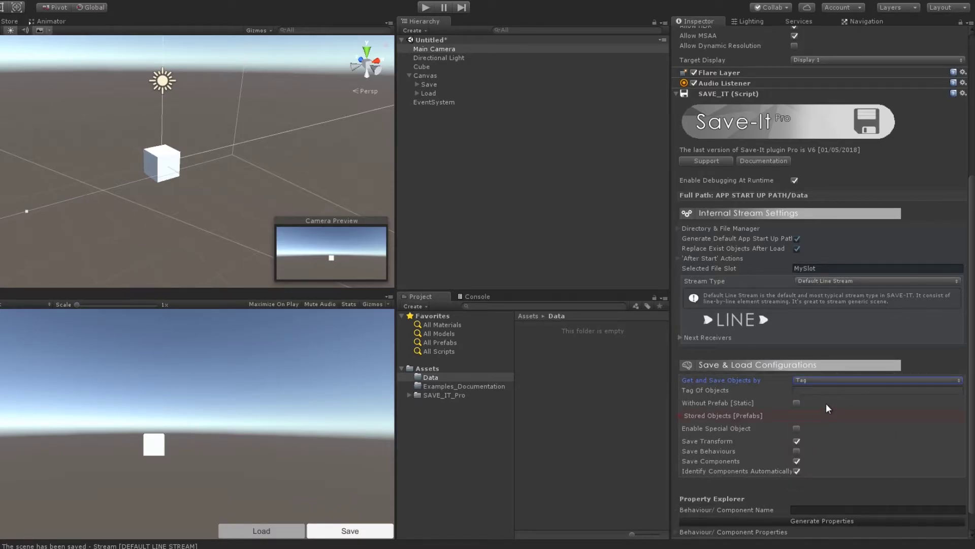
{"action": "left_click", "coordinate": [807, 389]}
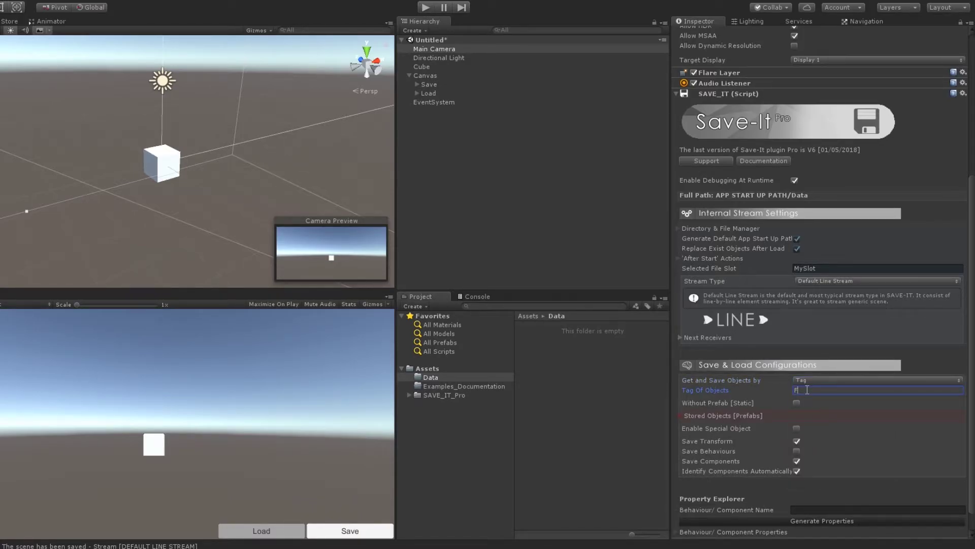
{"action": "type", "text": "Finish"}
{"action": "double_click", "coordinate": [807, 390]}
{"action": "left_click", "coordinate": [323, 229]}
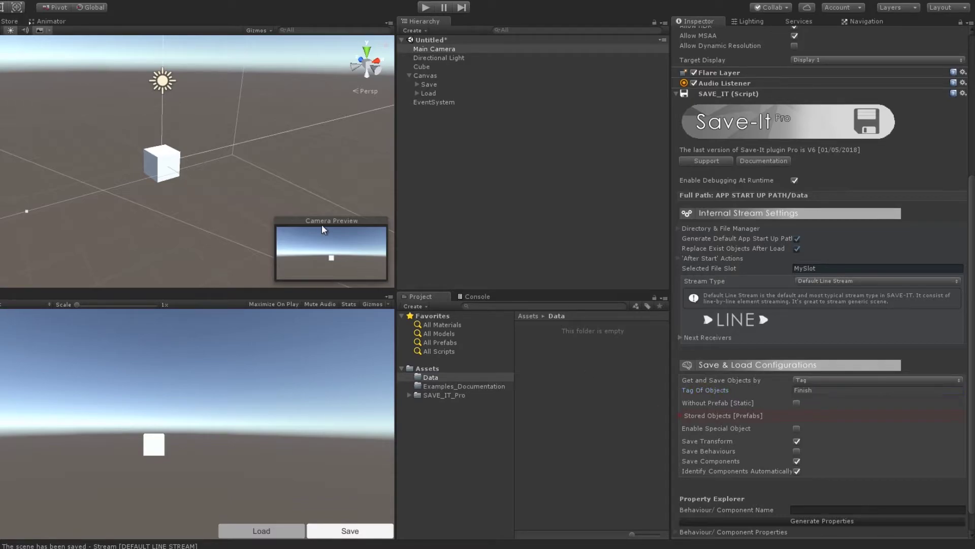
{"action": "left_click", "coordinate": [796, 403]}
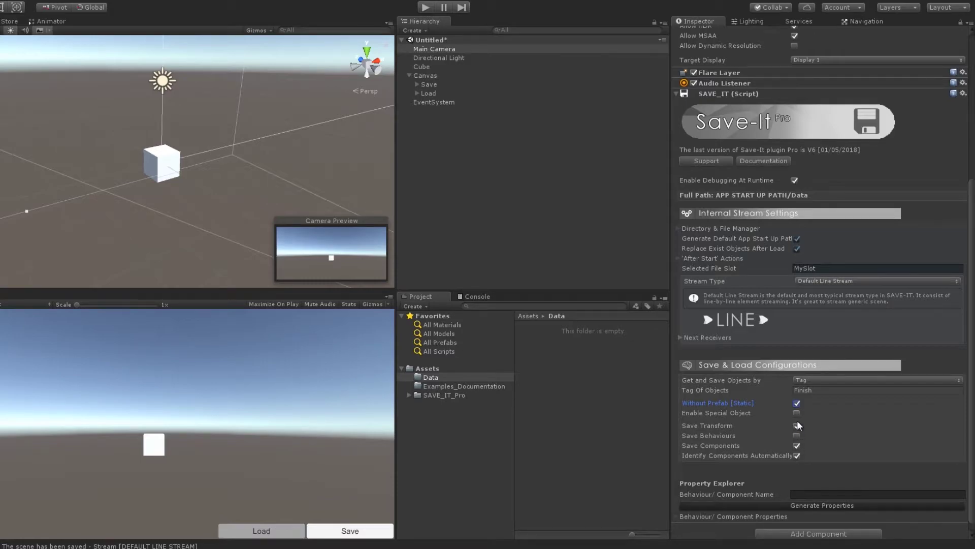
{"action": "left_click", "coordinate": [424, 66]}
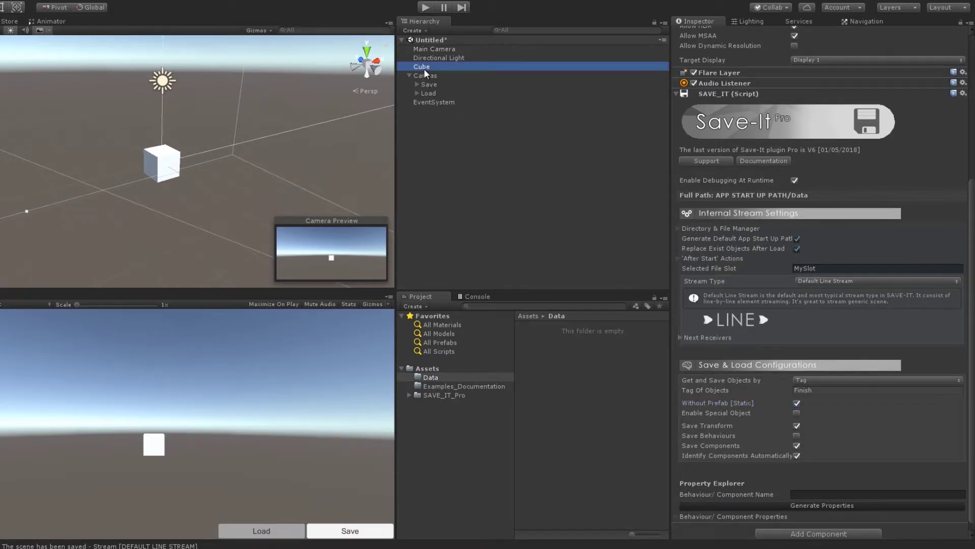
{"action": "left_click", "coordinate": [729, 45]}
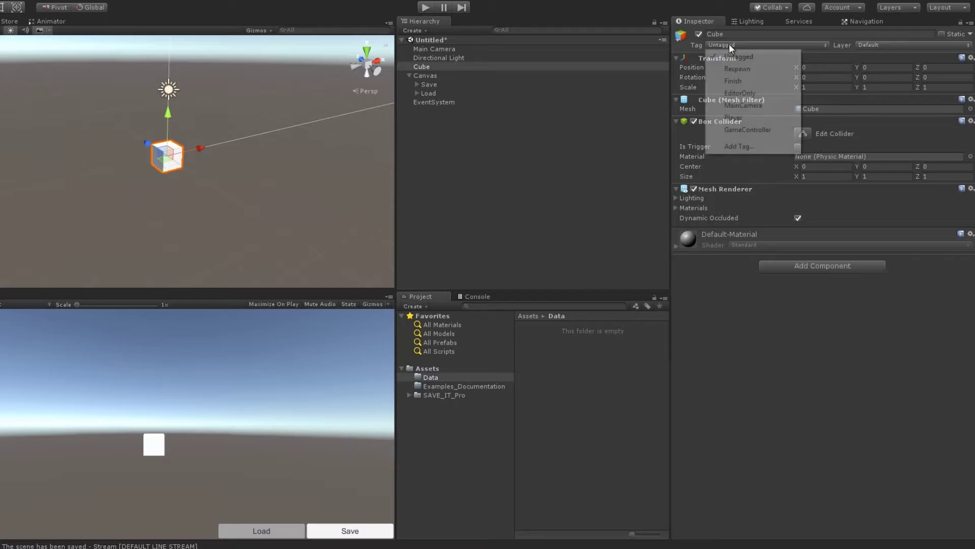
{"action": "left_click", "coordinate": [731, 81]}
{"action": "left_click_drag", "start_coordinate": [183, 146], "coordinate": [105, 155], "text": "alt"}
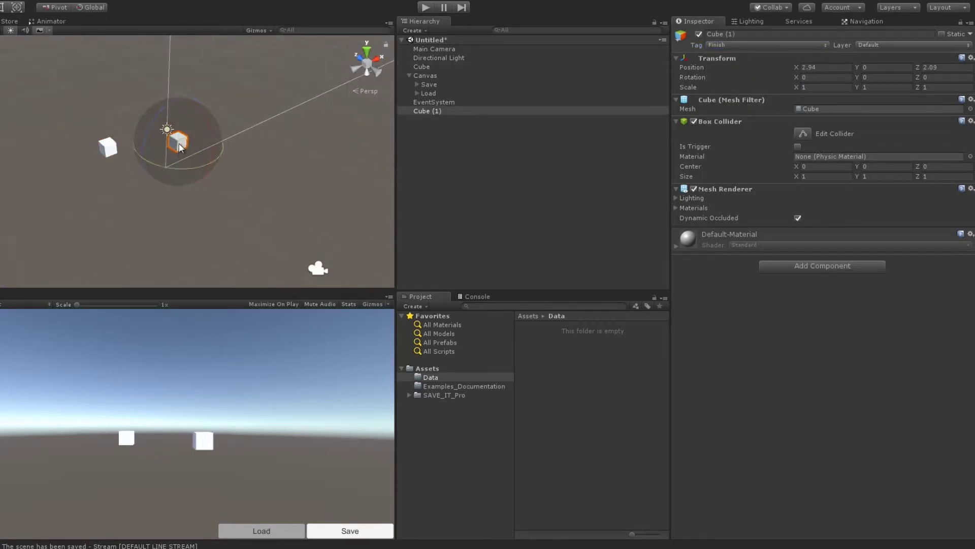
{"action": "left_click", "coordinate": [412, 30]}
{"action": "mouse_move", "coordinate": [444, 69]}
{"action": "left_click", "coordinate": [528, 92]}
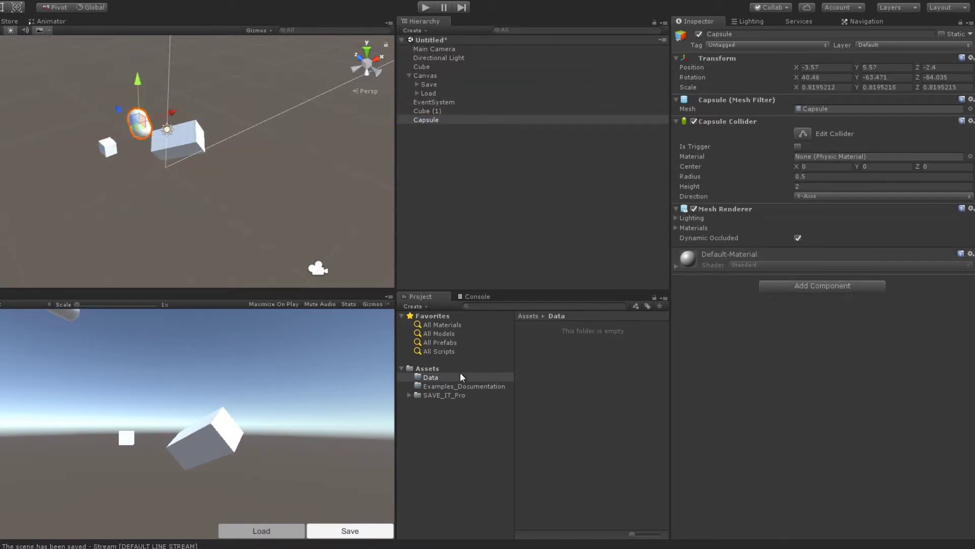
{"action": "left_click", "coordinate": [446, 386]}
{"action": "right_click", "coordinate": [543, 386]}
{"action": "right_click", "coordinate": [535, 339]}
{"action": "mouse_move", "coordinate": [579, 112]}
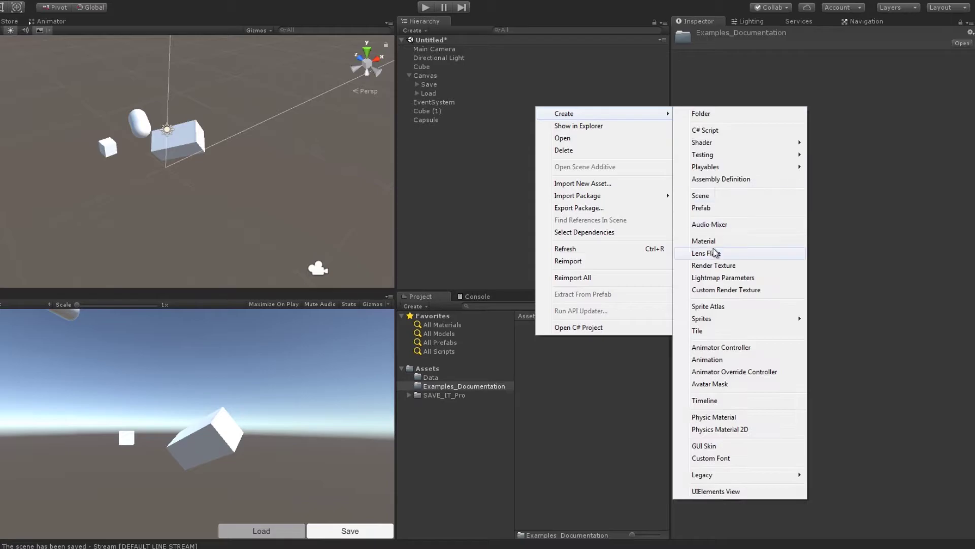
{"action": "left_click", "coordinate": [709, 253]}
{"action": "type", "text": "Color"}
{"action": "key", "text": "Return"}
{"action": "left_click", "coordinate": [799, 81]}
{"action": "left_click", "coordinate": [871, 128]}
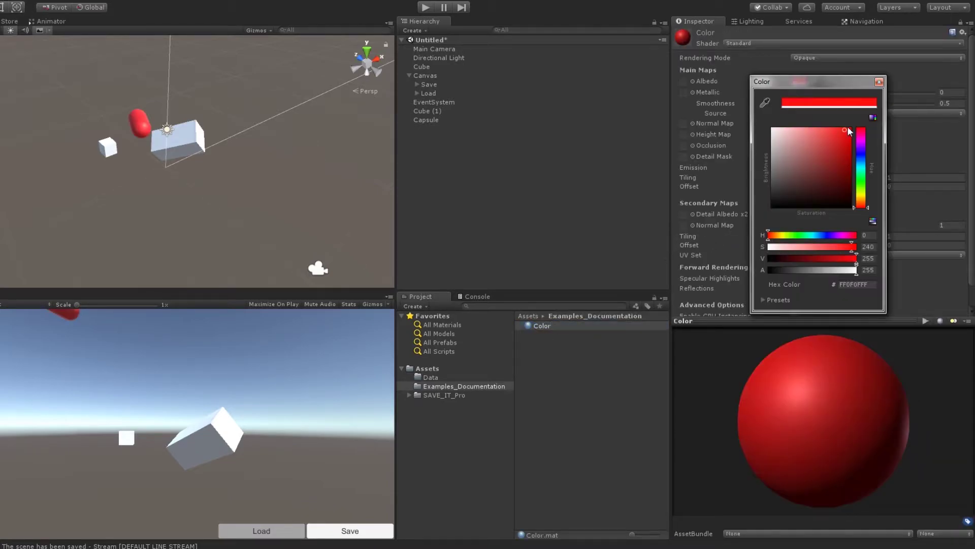
{"action": "left_click", "coordinate": [107, 147]}
{"action": "left_click", "coordinate": [140, 124]}
{"action": "key", "text": "ctrl+d"}
{"action": "left_click_drag", "start_coordinate": [139, 124], "coordinate": [122, 193]}
{"action": "left_click", "coordinate": [246, 191]}
{"action": "left_click", "coordinate": [152, 177]}
{"action": "left_click_drag", "start_coordinate": [169, 99], "coordinate": [228, 170], "text": "alt"}
{"action": "left_click", "coordinate": [766, 45]}
{"action": "left_click", "coordinate": [731, 81]}
{"action": "left_click", "coordinate": [409, 75]}
{"action": "left_click_drag", "start_coordinate": [421, 66], "coordinate": [425, 92]}
{"action": "left_click", "coordinate": [427, 112]}
{"action": "left_click", "coordinate": [462, 377]}
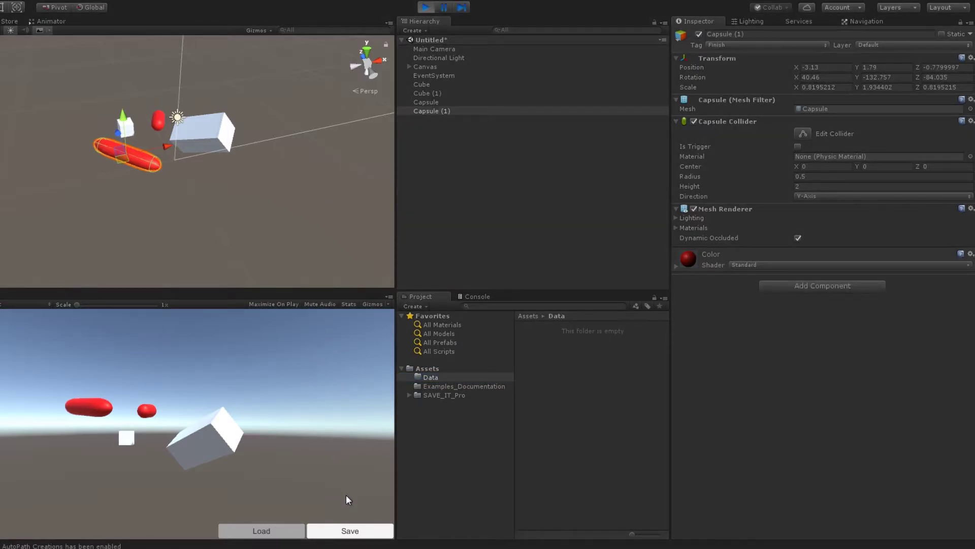
{"action": "left_click", "coordinate": [348, 530]}
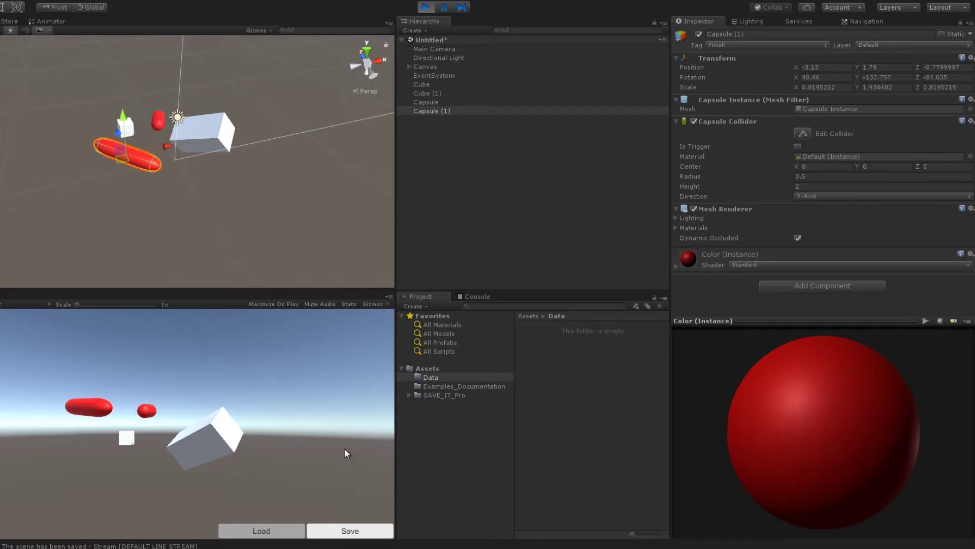
{"action": "left_click", "coordinate": [441, 178]}
{"action": "left_click", "coordinate": [429, 103]}
{"action": "left_click", "coordinate": [706, 260]}
{"action": "scroll", "coordinate": [822, 246], "scroll_direction": "down", "scroll_amount": 3}
{"action": "left_click", "coordinate": [799, 203]}
{"action": "left_click_drag", "start_coordinate": [822, 157], "coordinate": [776, 185]}
{"action": "left_click", "coordinate": [464, 108]}
{"action": "left_click", "coordinate": [464, 111]}
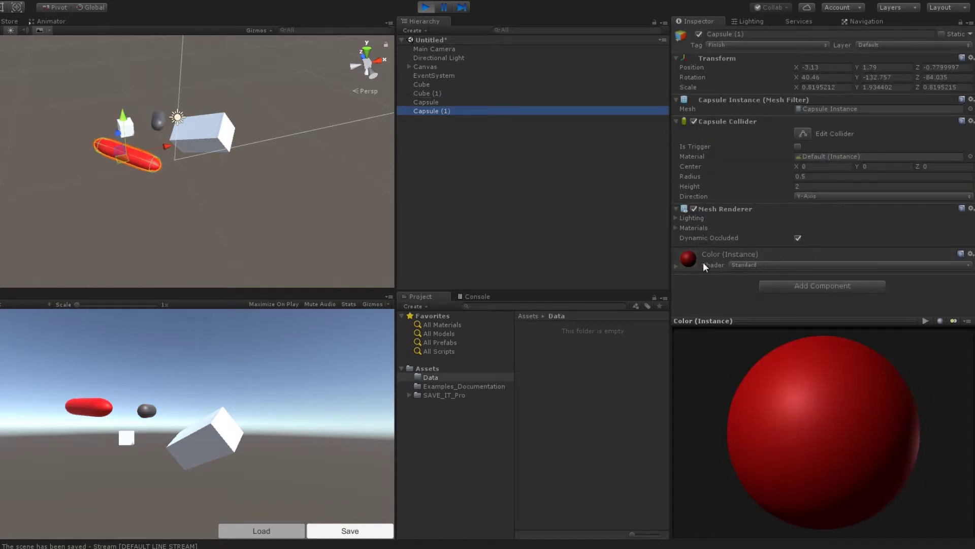
{"action": "left_click", "coordinate": [703, 261]}
{"action": "scroll", "coordinate": [776, 223], "scroll_direction": "down", "scroll_amount": 3}
{"action": "left_click", "coordinate": [799, 202]}
{"action": "left_click_drag", "start_coordinate": [796, 203], "coordinate": [774, 129]}
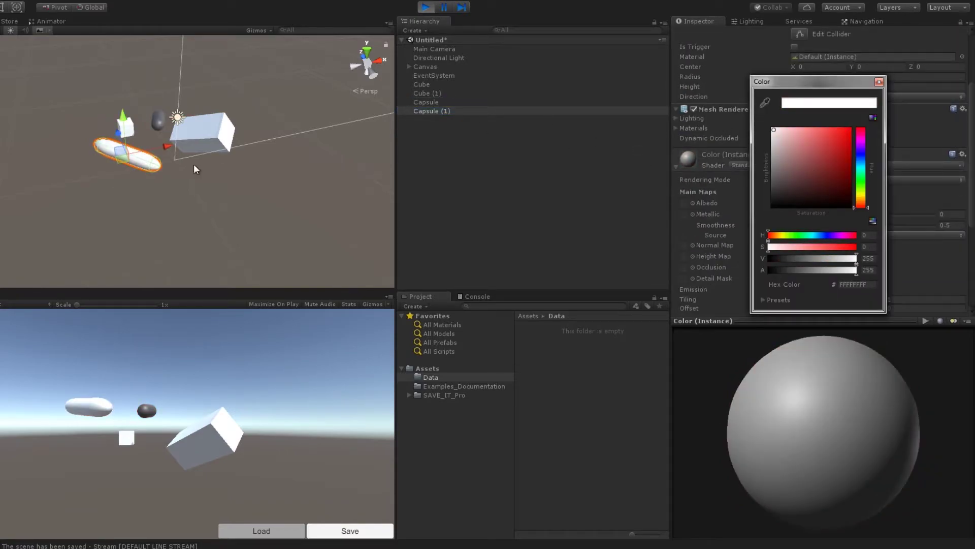
{"action": "left_click", "coordinate": [464, 110]}
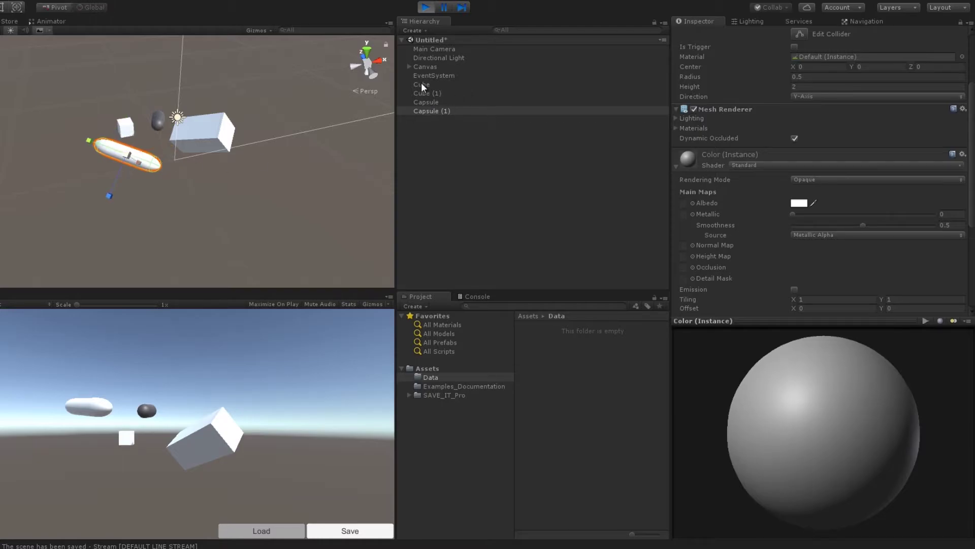
{"action": "left_click", "coordinate": [422, 84], "text": "shift"}
{"action": "key", "text": "e"}
{"action": "left_click_drag", "start_coordinate": [144, 137], "coordinate": [133, 86]}
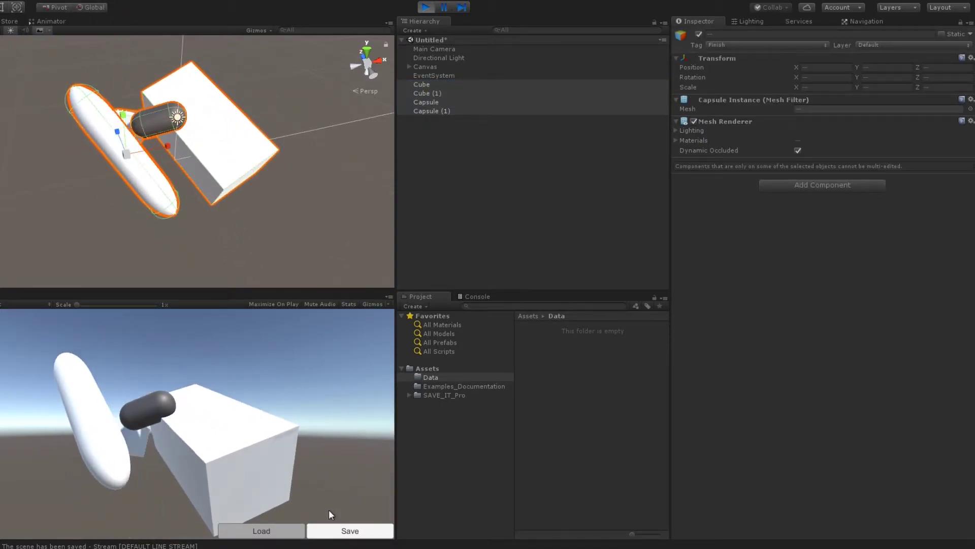
{"action": "left_click", "coordinate": [274, 529]}
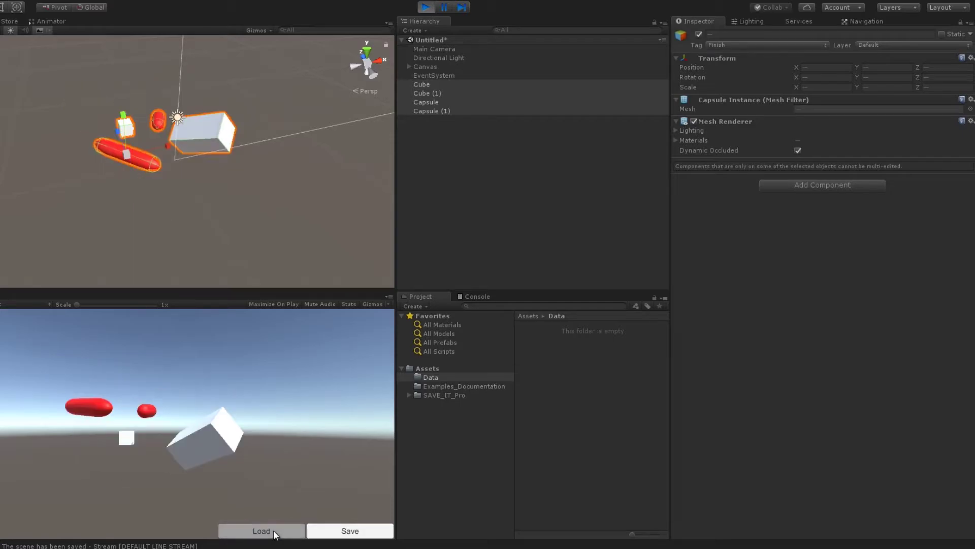
{"action": "left_click", "coordinate": [267, 242]}
{"action": "left_click_drag", "start_coordinate": [191, 214], "coordinate": [401, 202], "text": "alt"}
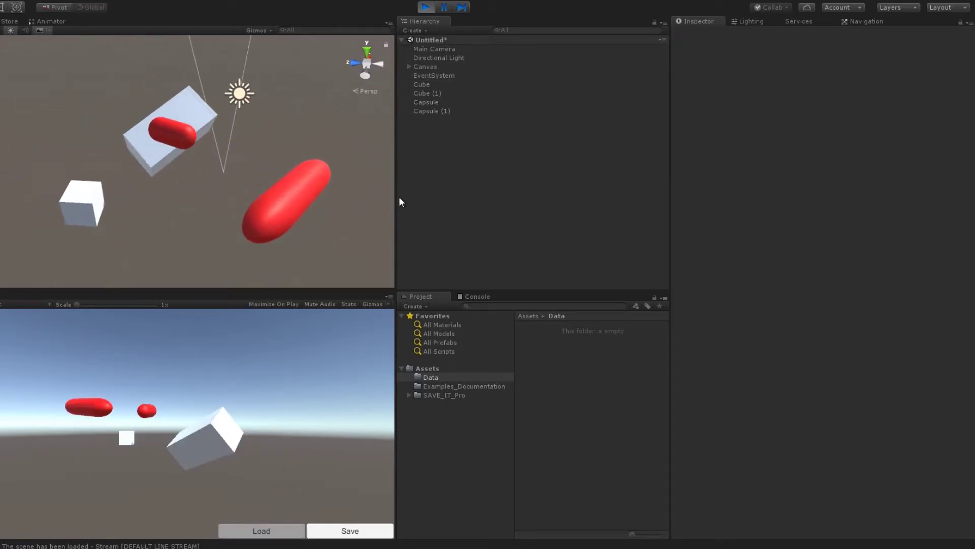
{"action": "left_click", "coordinate": [426, 7]}
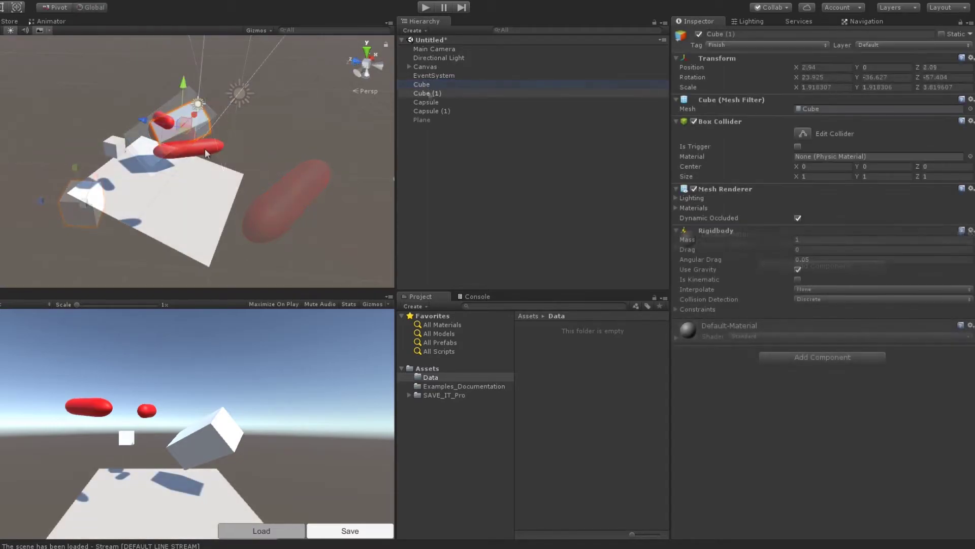
{"action": "left_click", "coordinate": [327, 154]}
{"action": "left_click", "coordinate": [420, 8]}
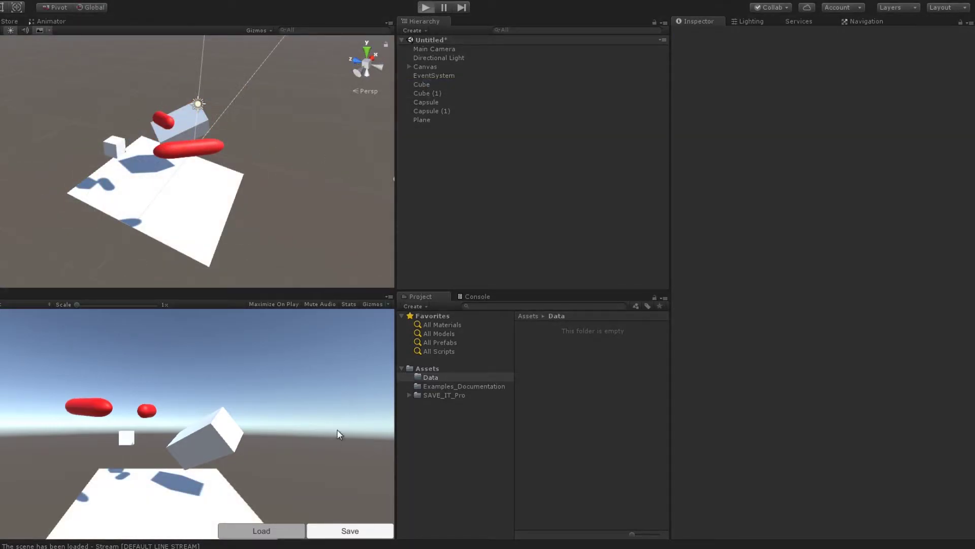
{"action": "left_click", "coordinate": [353, 533]}
{"action": "left_click", "coordinate": [279, 532]}
{"action": "left_click", "coordinate": [278, 532]}
{"action": "left_click", "coordinate": [278, 532]}
{"action": "left_click", "coordinate": [279, 532]}
{"action": "left_click", "coordinate": [279, 532]}
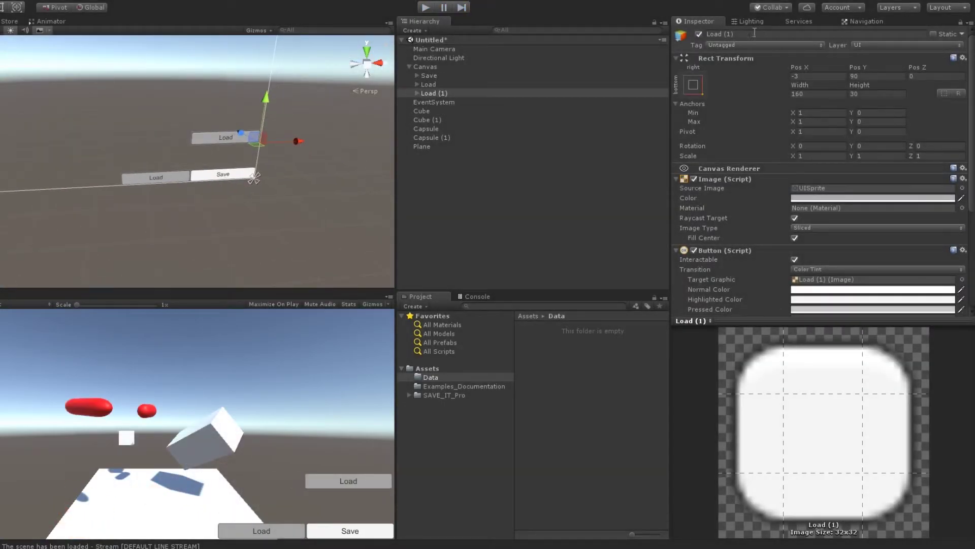
{"action": "left_click", "coordinate": [749, 34]}
{"action": "type", "text": "S1"}
{"action": "key", "text": "Return"}
{"action": "key", "text": "ctrl+d"}
{"action": "left_click_drag", "start_coordinate": [266, 102], "coordinate": [270, 79]}
{"action": "left_click", "coordinate": [713, 34]}
{"action": "type", "text": "S2"}
{"action": "key", "text": "Return"}
{"action": "key", "text": "ctrl+d"}
{"action": "left_click", "coordinate": [713, 34]}
{"action": "type", "text": "S3"}
{"action": "key", "text": "Return"}
{"action": "left_click", "coordinate": [428, 93]}
{"action": "left_click", "coordinate": [419, 109]}
{"action": "left_click", "coordinate": [441, 103]}
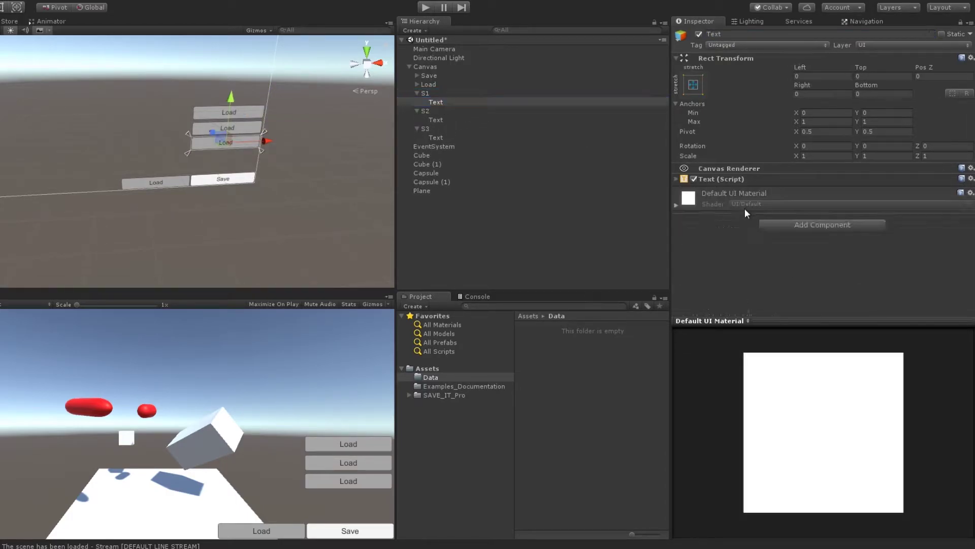
{"action": "left_click", "coordinate": [716, 178]}
{"action": "left_click", "coordinate": [730, 205]}
{"action": "key", "text": "ctrl+a"}
{"action": "type", "text": "Slot 1"}
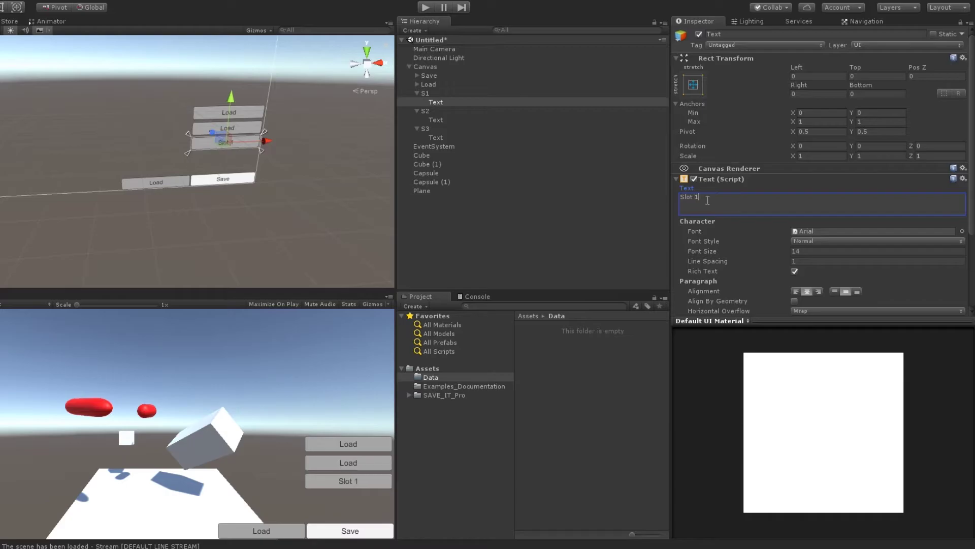
{"action": "left_click", "coordinate": [436, 119]}
{"action": "left_click", "coordinate": [727, 202]}
{"action": "key", "text": "ctrl+a"}
{"action": "type", "text": "Slot 2"}
{"action": "left_click", "coordinate": [436, 138]}
{"action": "left_click", "coordinate": [703, 204]}
{"action": "key", "text": "ctrl+a"}
{"action": "type", "text": "Slot 3"}
{"action": "left_click", "coordinate": [417, 93]}
{"action": "left_click", "coordinate": [417, 102]}
{"action": "left_click", "coordinate": [417, 110]}
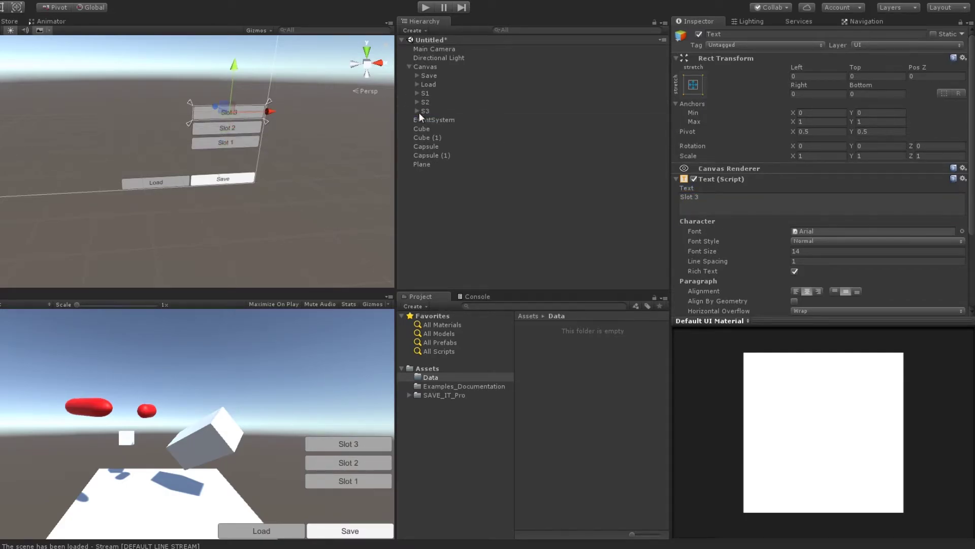
{"action": "left_click", "coordinate": [424, 93]}
{"action": "scroll", "coordinate": [806, 212], "scroll_direction": "down", "scroll_amount": 5}
{"action": "left_click", "coordinate": [425, 111], "text": "shift"}
{"action": "left_click", "coordinate": [809, 229]}
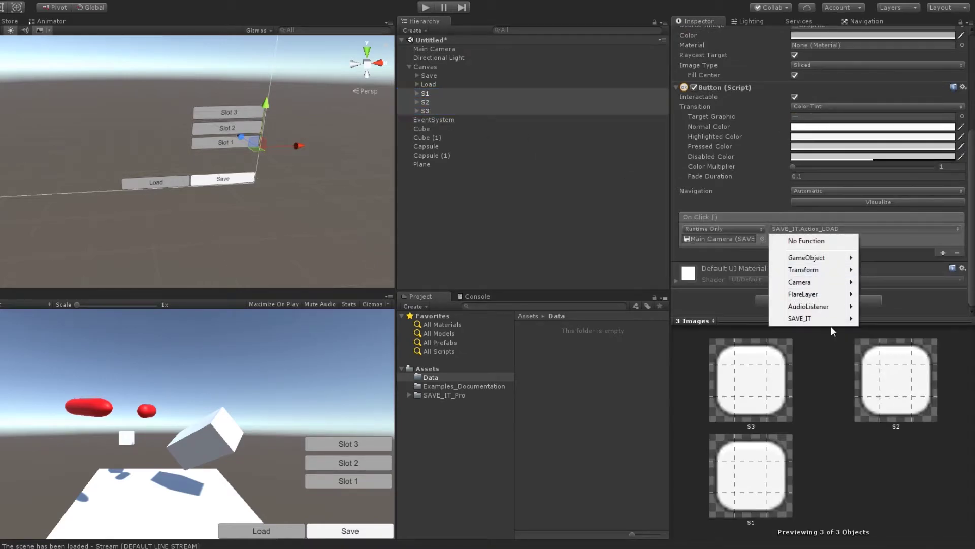
{"action": "mouse_move", "coordinate": [827, 320]}
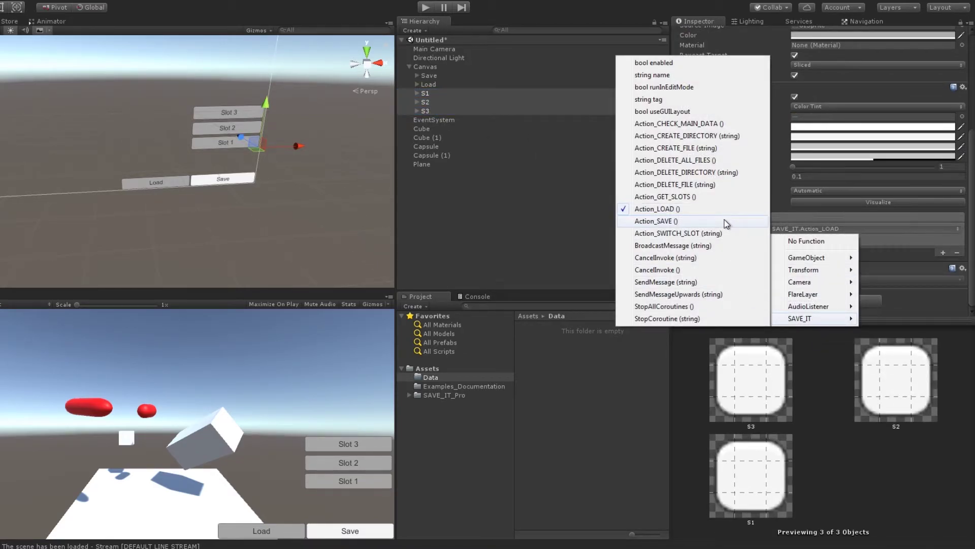
{"action": "left_click", "coordinate": [678, 234]}
{"action": "left_click", "coordinate": [447, 93]}
{"action": "left_click", "coordinate": [809, 239]}
{"action": "type", "text": "Slot 1"}
{"action": "left_click", "coordinate": [433, 102]}
{"action": "left_click", "coordinate": [790, 238]}
{"action": "type", "text": "MySlot1"}
{"action": "left_click", "coordinate": [438, 112]}
{"action": "left_click", "coordinate": [805, 238]}
{"action": "left_click", "coordinate": [439, 93]}
{"action": "left_click", "coordinate": [437, 99]}
{"action": "left_click", "coordinate": [438, 111]}
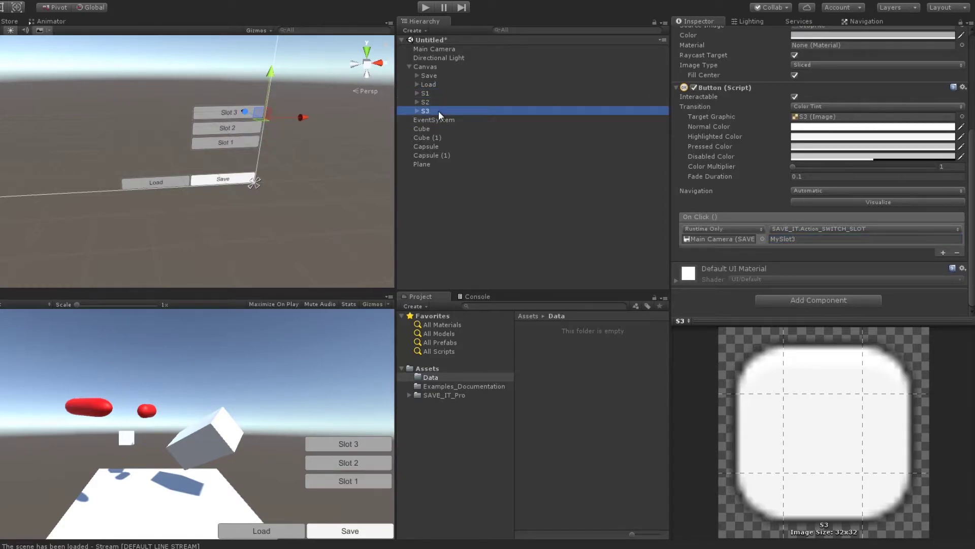
{"action": "left_click", "coordinate": [430, 75]}
{"action": "left_click", "coordinate": [432, 83]}
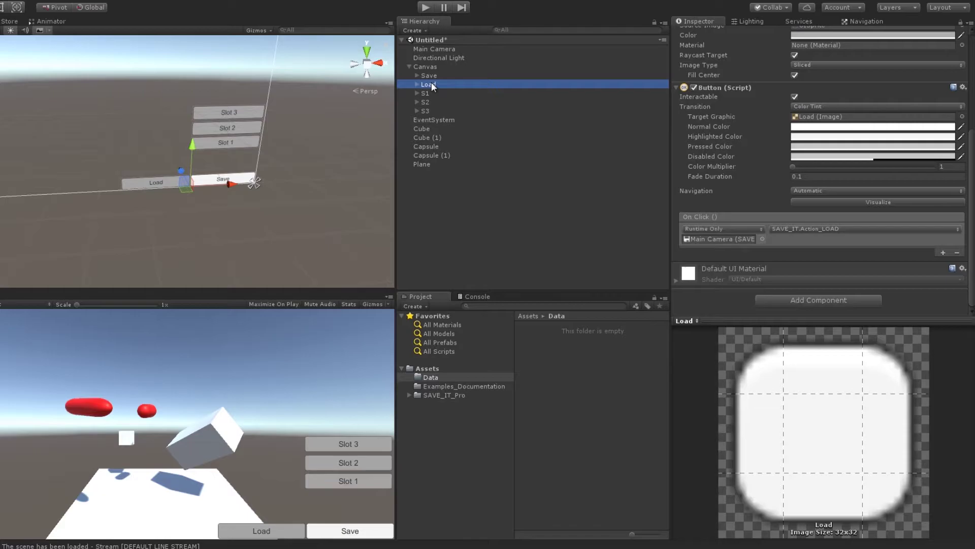
{"action": "double_click", "coordinate": [429, 50]}
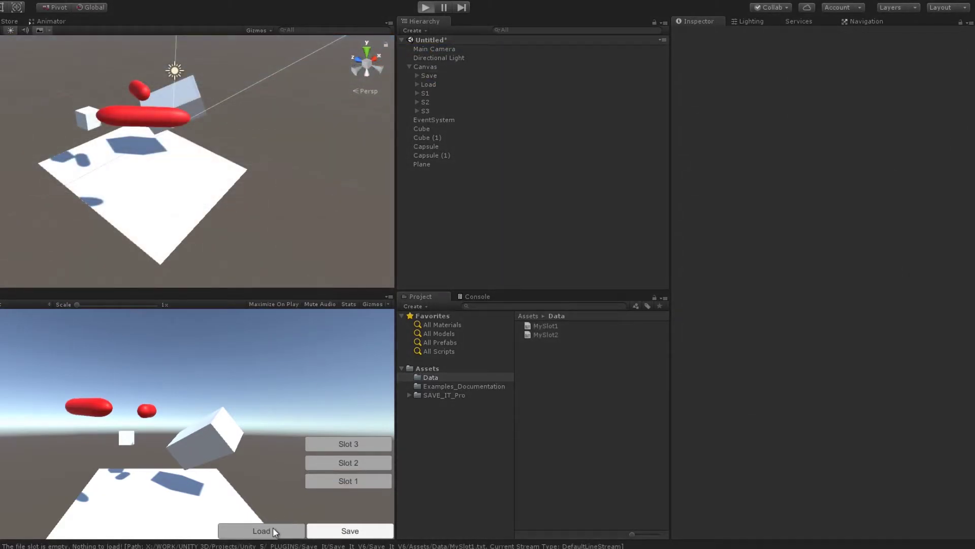
{"action": "left_click", "coordinate": [273, 529]}
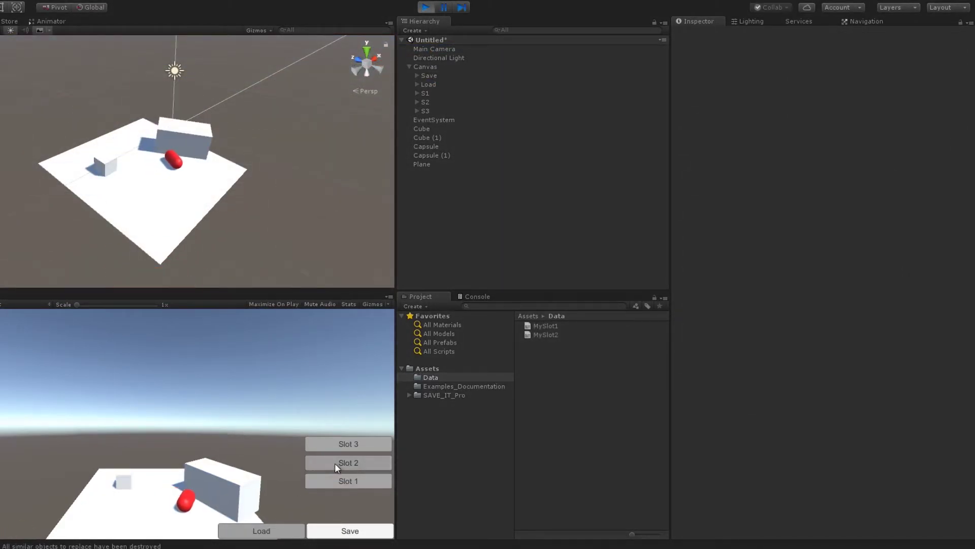
{"action": "left_click", "coordinate": [283, 529]}
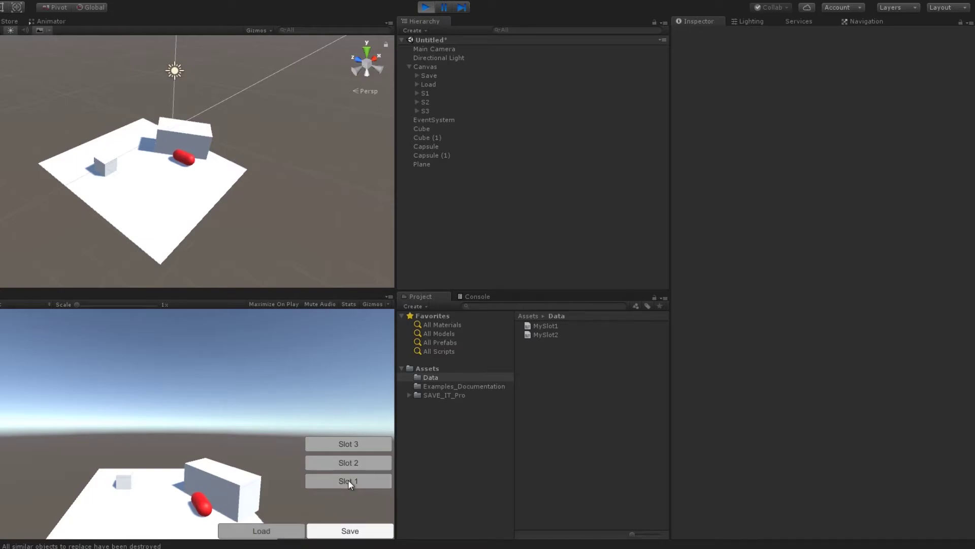
{"action": "left_click", "coordinate": [290, 531]}
{"action": "left_click", "coordinate": [287, 538]}
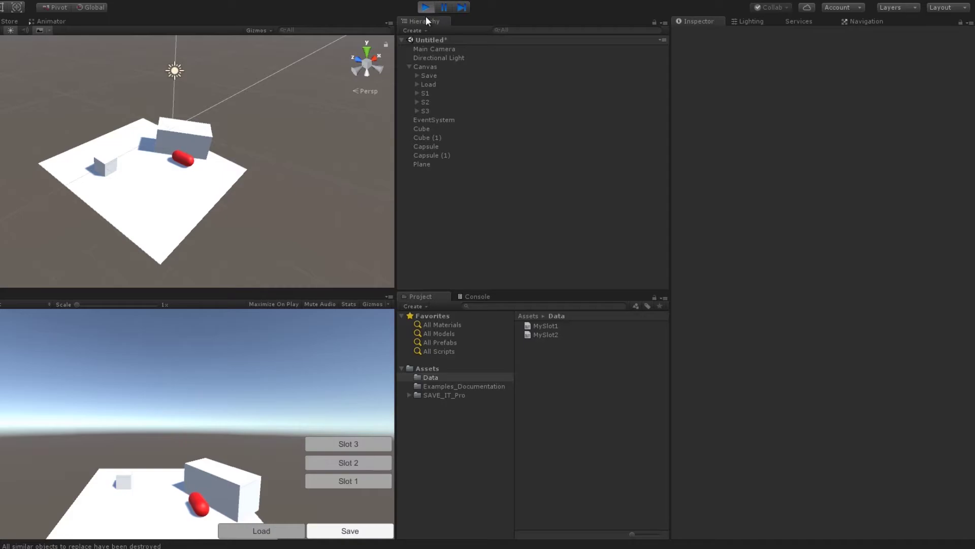
{"action": "left_click", "coordinate": [425, 7]}
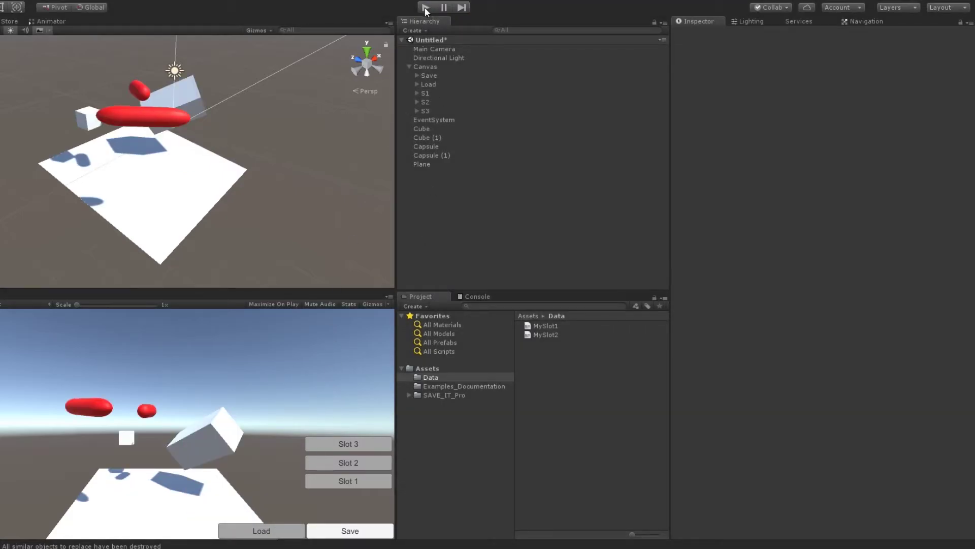
{"action": "left_click", "coordinate": [433, 49]}
Step: In play mode, load the saved scenes from slot 2 and slot 1 in the Game view
{"action": "left_click", "coordinate": [436, 50], "text": "ctrl"}
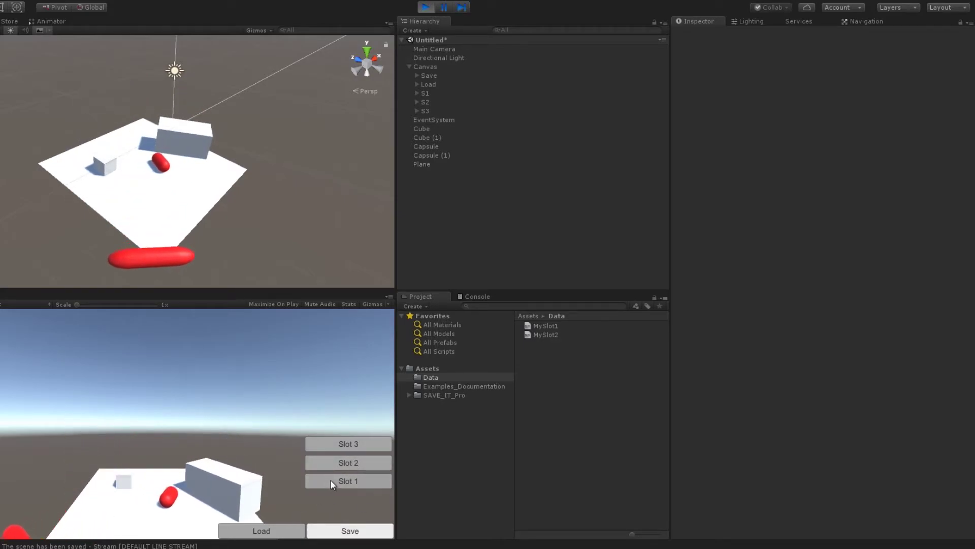
{"action": "left_click", "coordinate": [279, 530]}
{"action": "left_click", "coordinate": [333, 463]}
{"action": "left_click", "coordinate": [281, 530]}
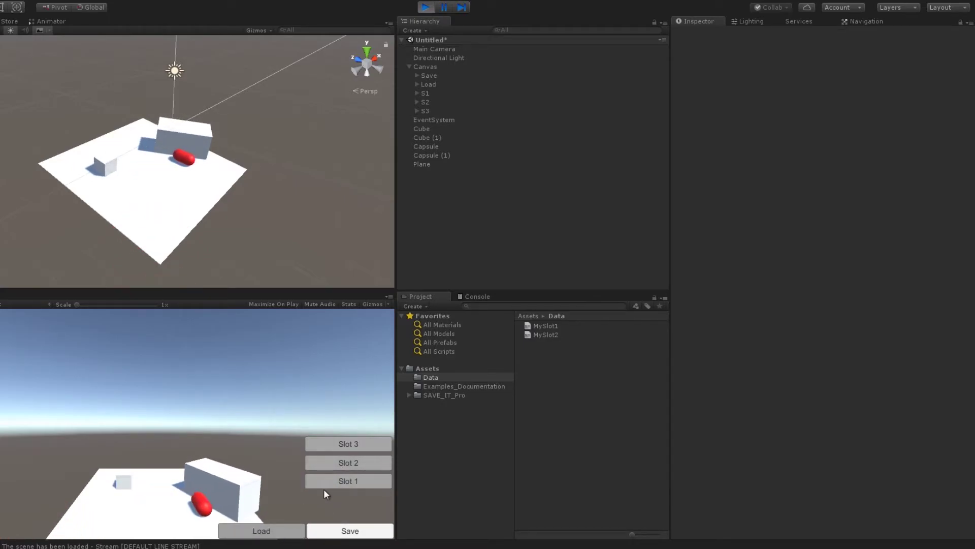
{"action": "left_click", "coordinate": [278, 531]}
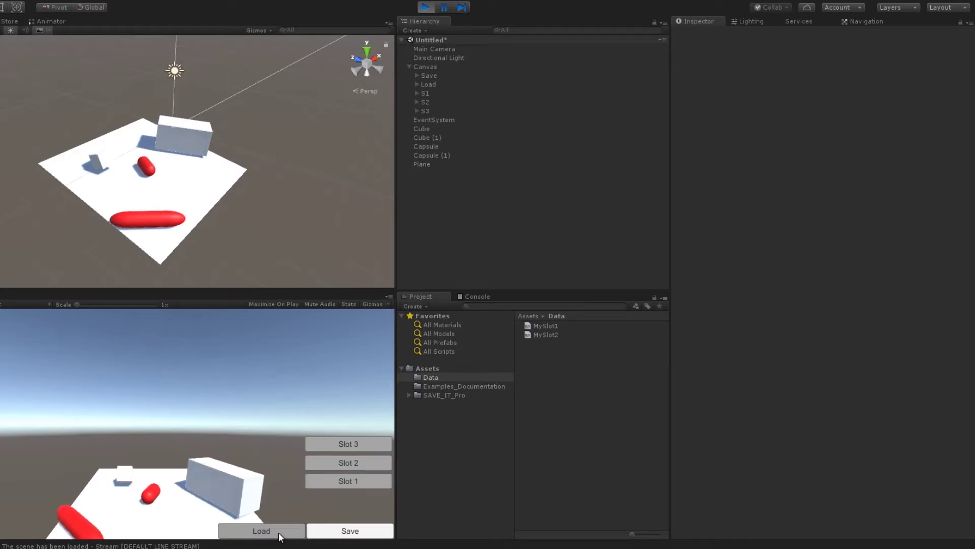
{"action": "left_click", "coordinate": [283, 532]}
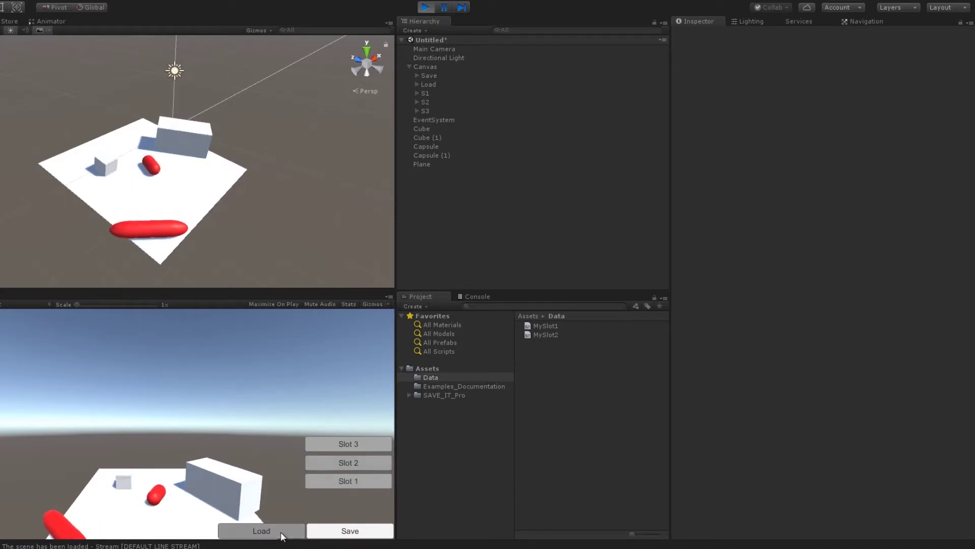
{"action": "left_click", "coordinate": [336, 483]}
{"action": "left_click", "coordinate": [262, 531]}
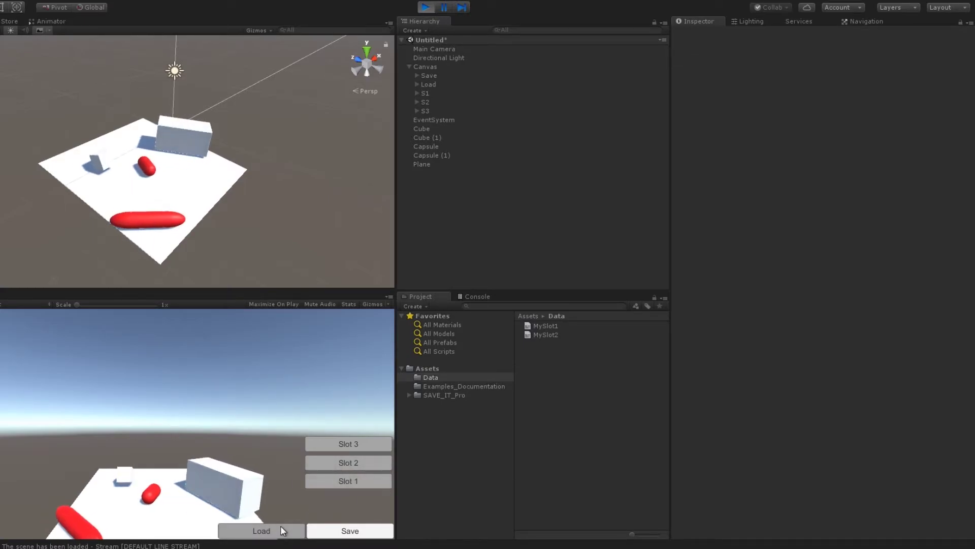
Step: Switch to slot 3, pick the red capsule and Cube (1), save, then reload slots 3 and 1
{"action": "left_click", "coordinate": [330, 446]}
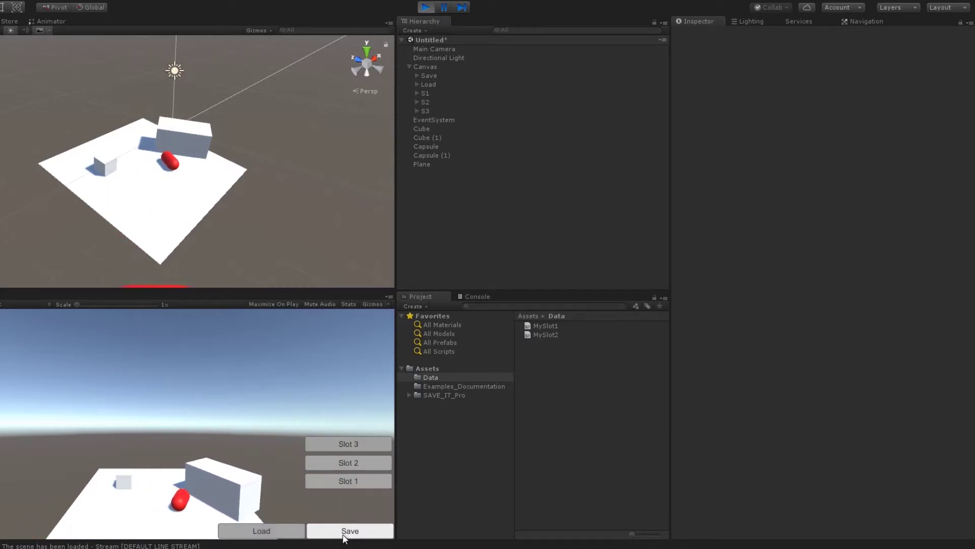
{"action": "left_click", "coordinate": [186, 162]}
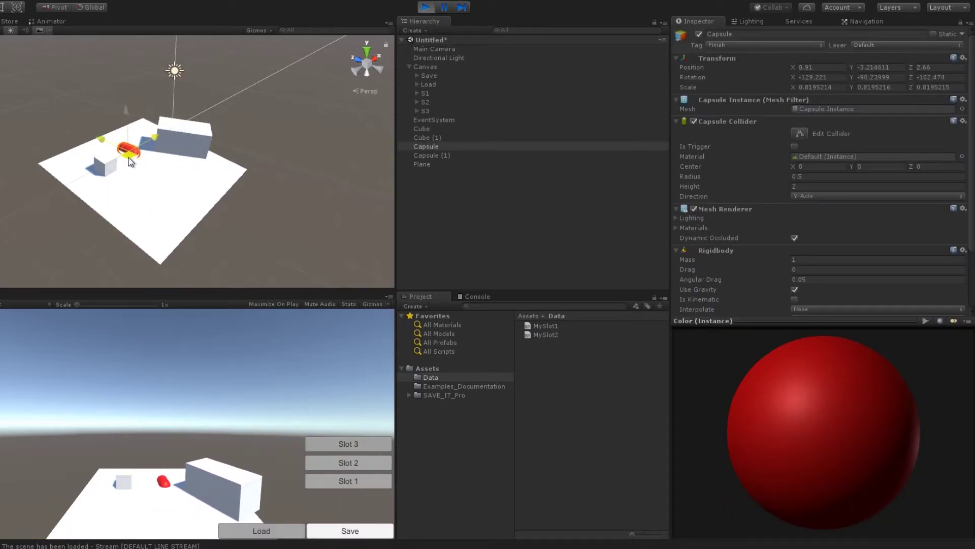
{"action": "left_click", "coordinate": [179, 145]}
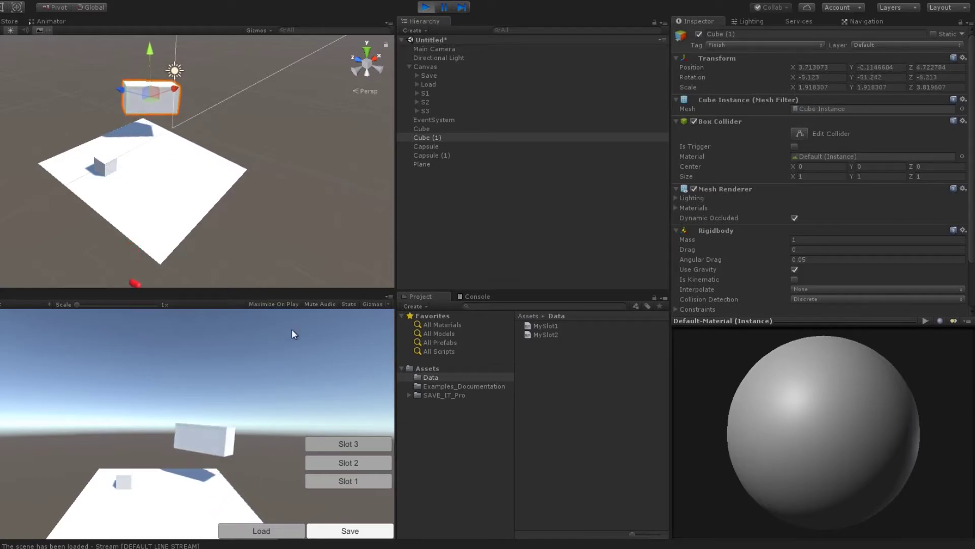
{"action": "left_click", "coordinate": [349, 531]}
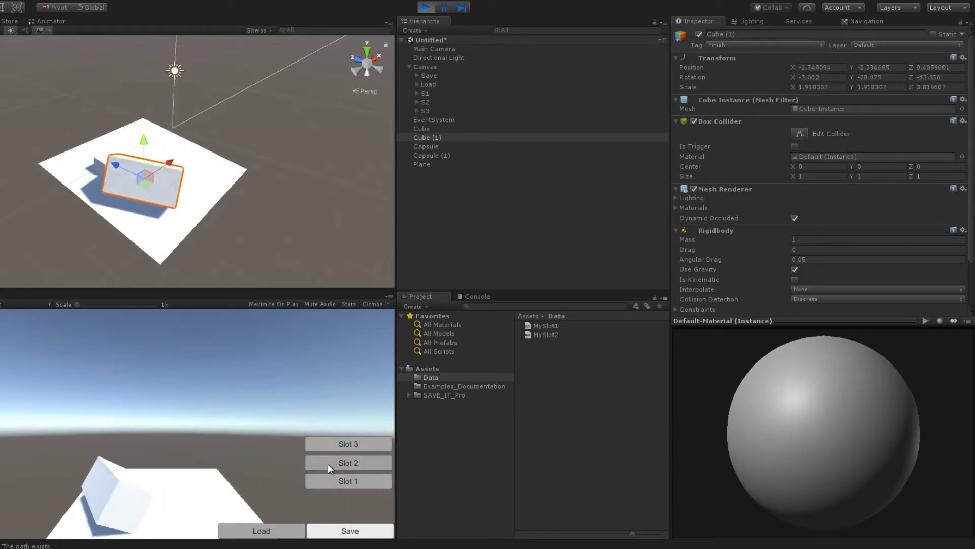
{"action": "left_click", "coordinate": [282, 532]}
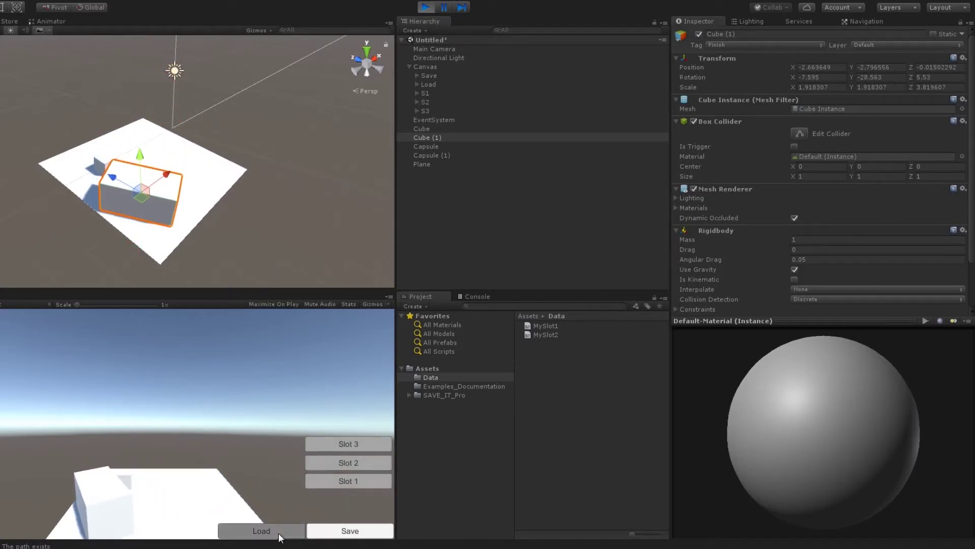
{"action": "left_click", "coordinate": [277, 531]}
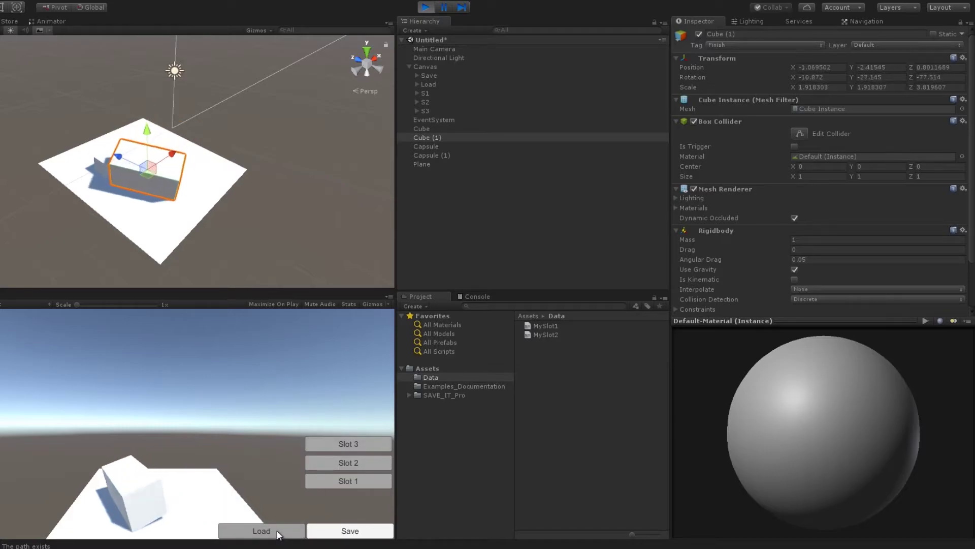
{"action": "left_click", "coordinate": [328, 440]}
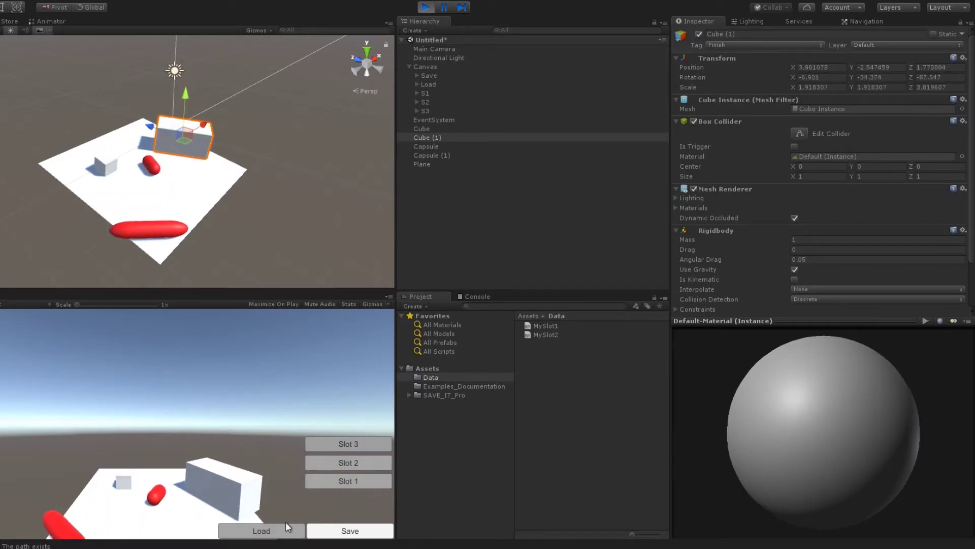
{"action": "left_click", "coordinate": [285, 528]}
{"action": "left_click", "coordinate": [331, 478]}
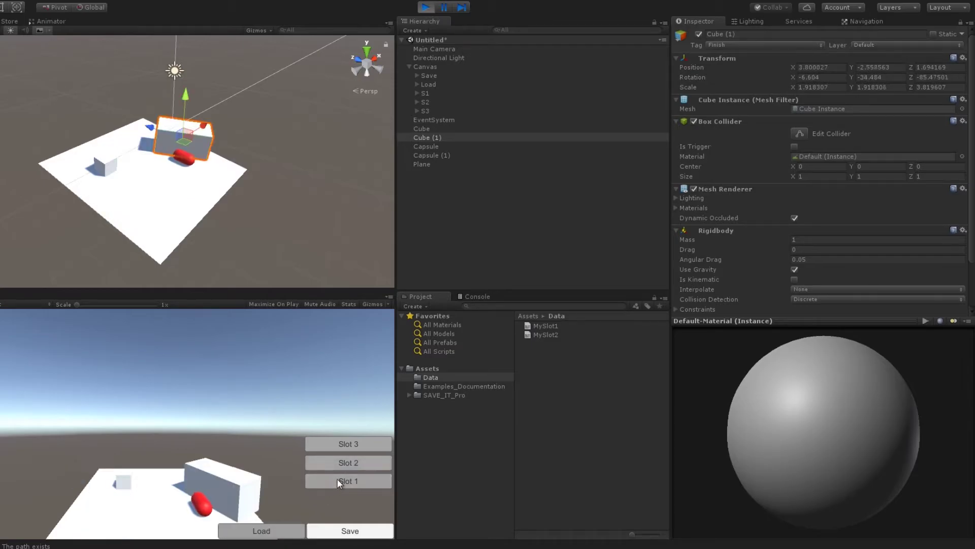
{"action": "left_click", "coordinate": [286, 530]}
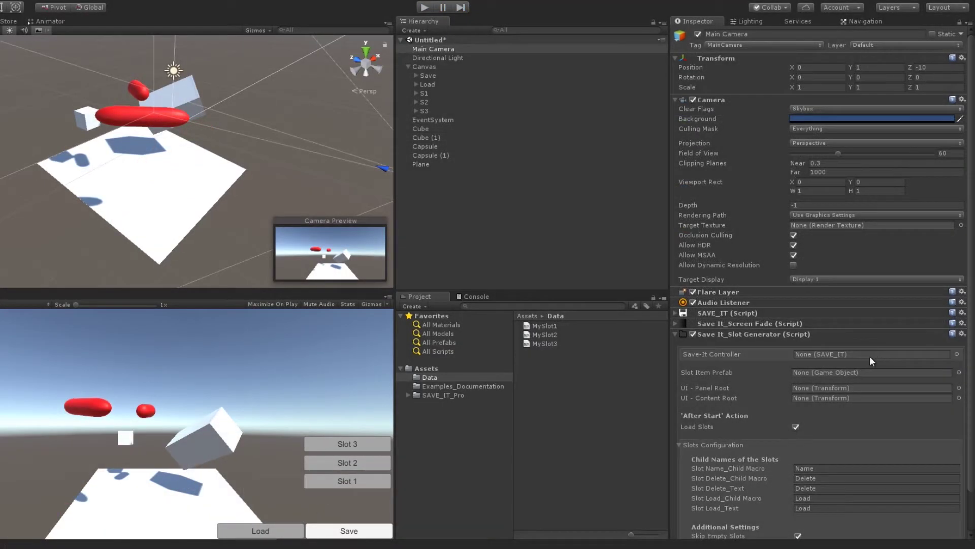
Step: Link SAVE_IT as the slot generator's Save-It Controller and add a Scroll View to the Canvas
{"action": "scroll", "coordinate": [870, 356], "scroll_direction": "down", "scroll_amount": 2}
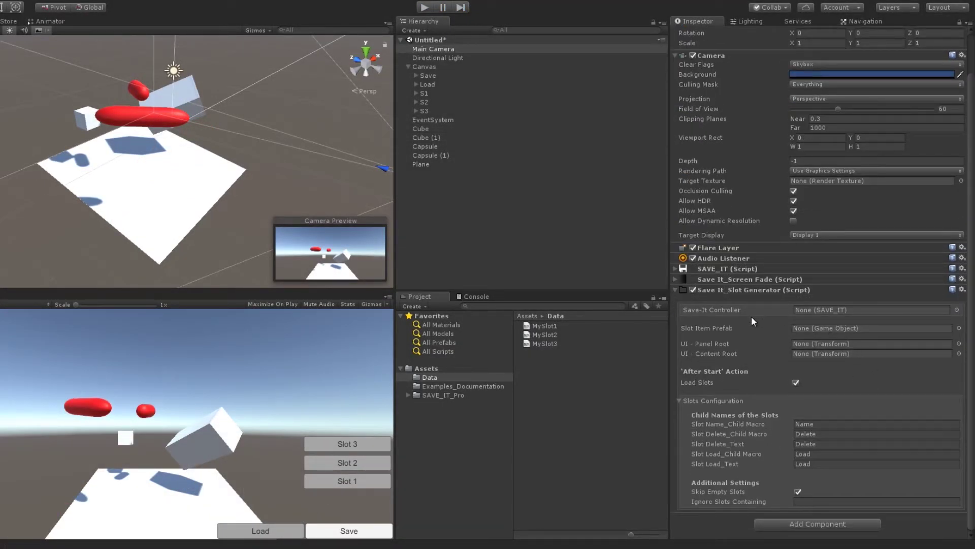
{"action": "left_click_drag", "start_coordinate": [736, 268], "coordinate": [833, 313]}
{"action": "left_click", "coordinate": [415, 31]}
{"action": "mouse_move", "coordinate": [442, 144]}
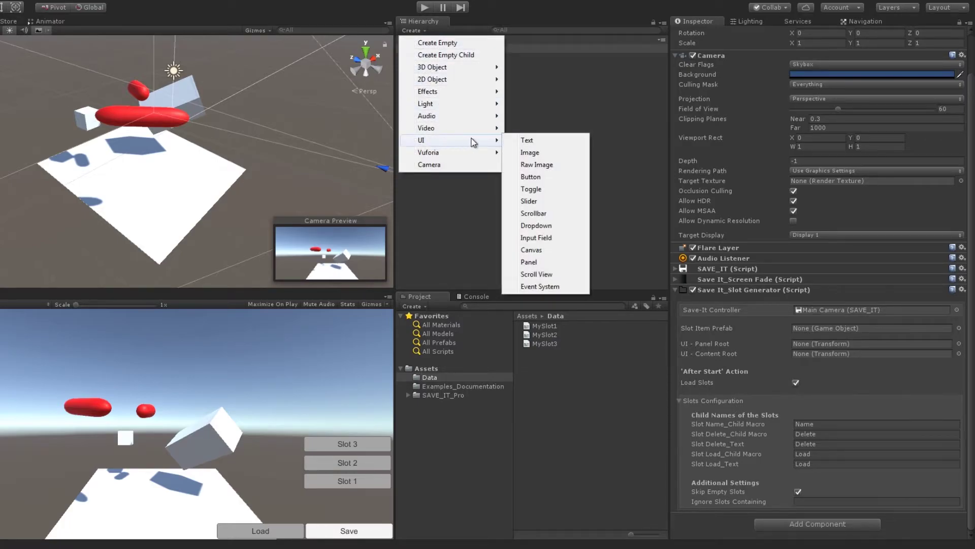
{"action": "left_click", "coordinate": [538, 273]}
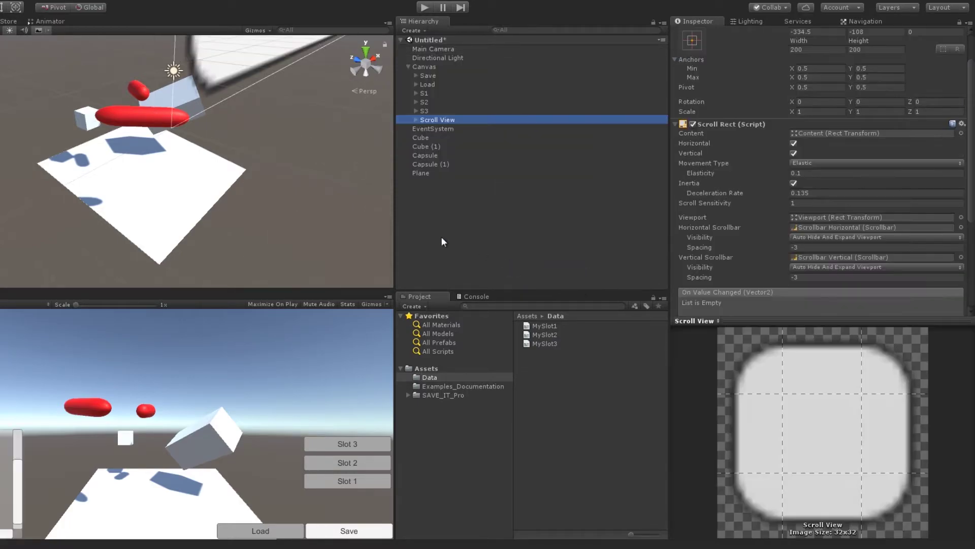
Step: Enlarge the Scroll View to about 220 × 248 and duplicate the Save button as Save (1)
{"action": "key", "text": "f"}
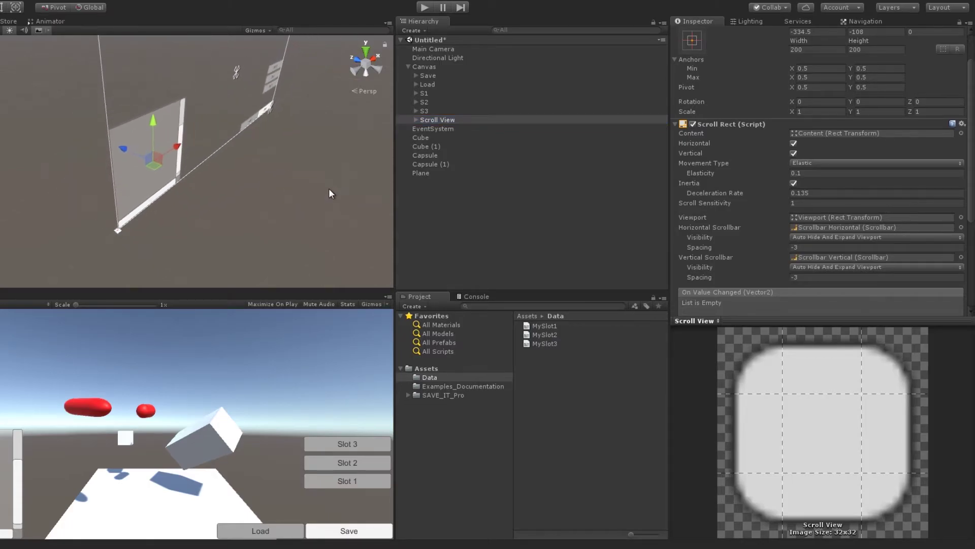
{"action": "key", "text": "t"}
{"action": "left_click_drag", "start_coordinate": [224, 144], "coordinate": [246, 112]}
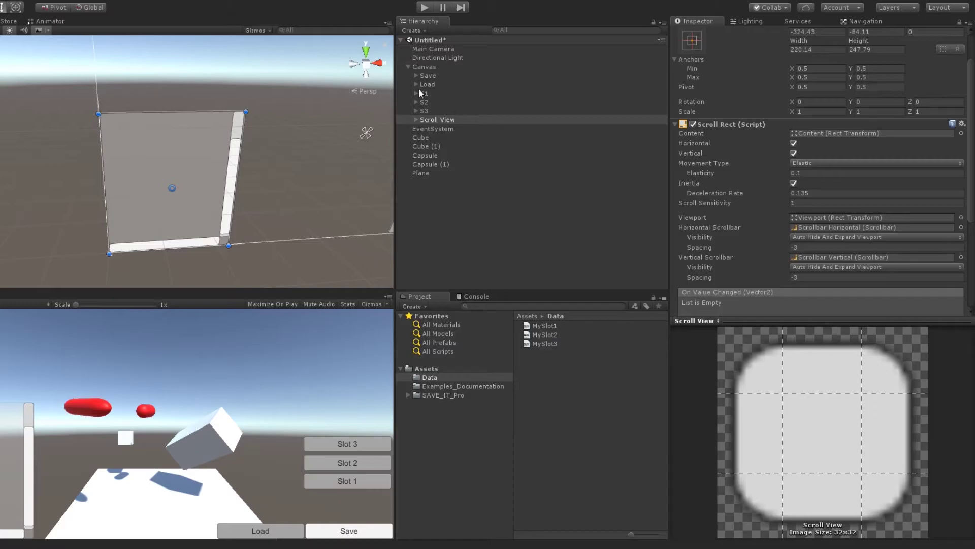
{"action": "left_click", "coordinate": [428, 76]}
{"action": "key", "text": "ctrl+d"}
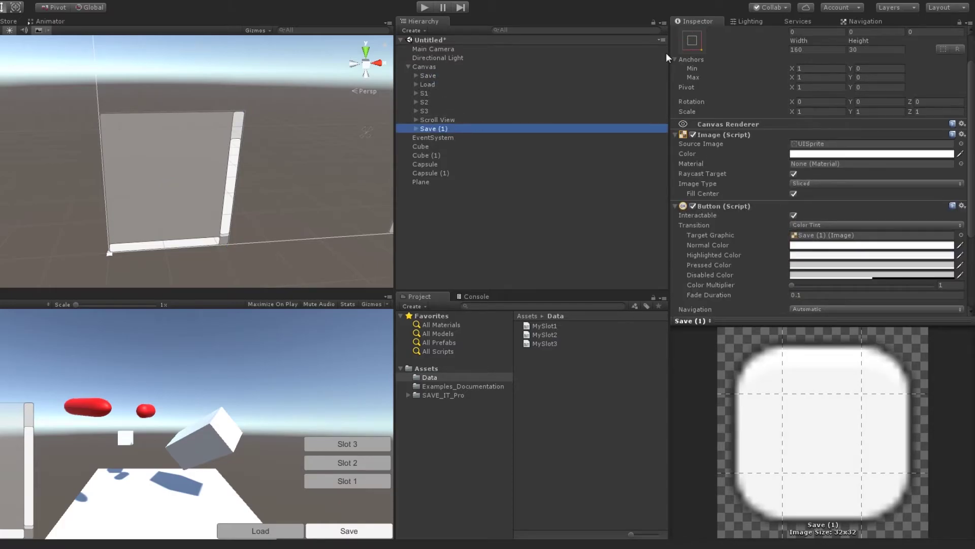